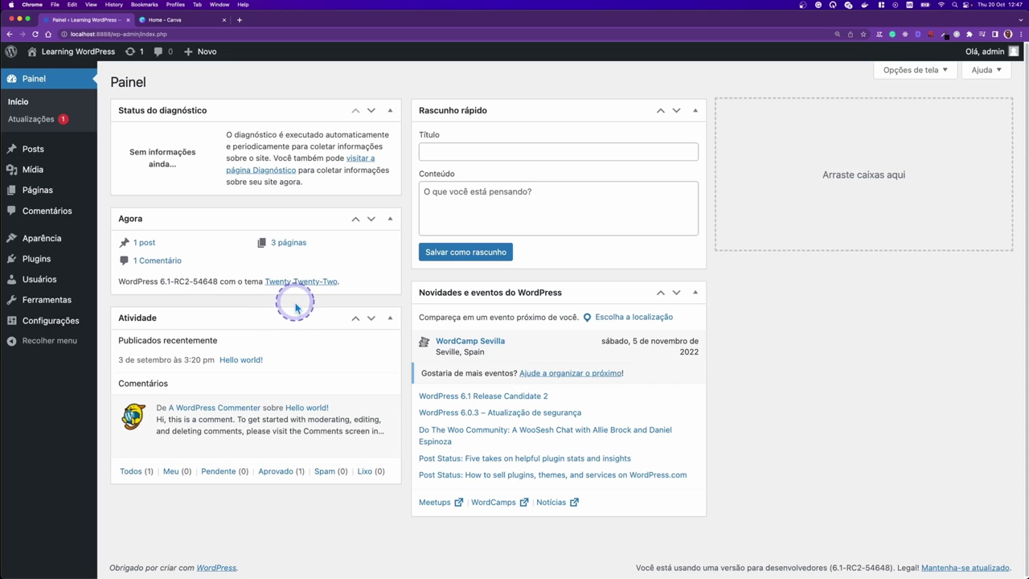
Filter the themes available for installation by the feature Edição completa do site.
{"action": "mouse_move", "coordinate": [54, 241]}
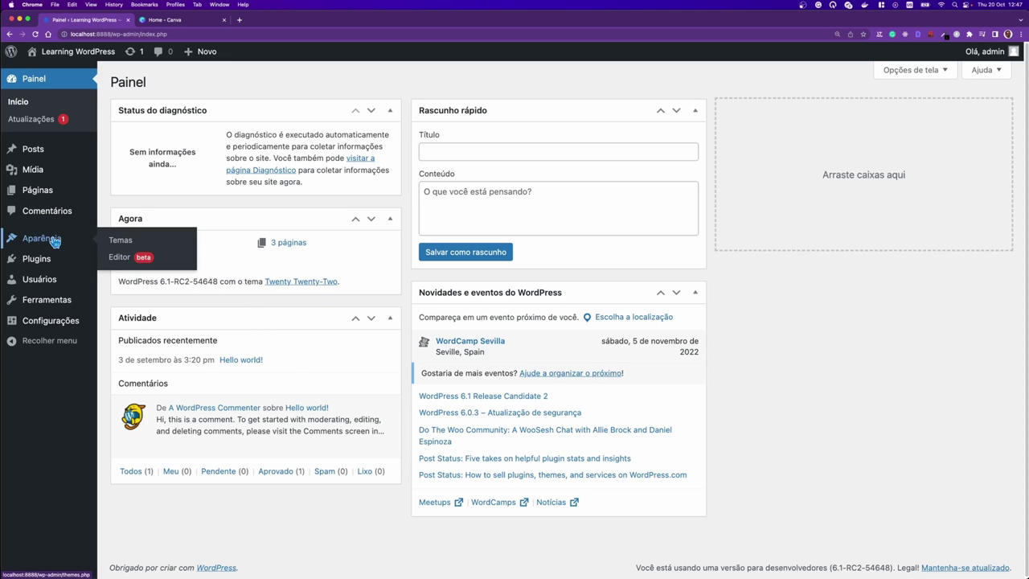
{"action": "left_click", "coordinate": [54, 241]}
{"action": "left_click", "coordinate": [118, 246]}
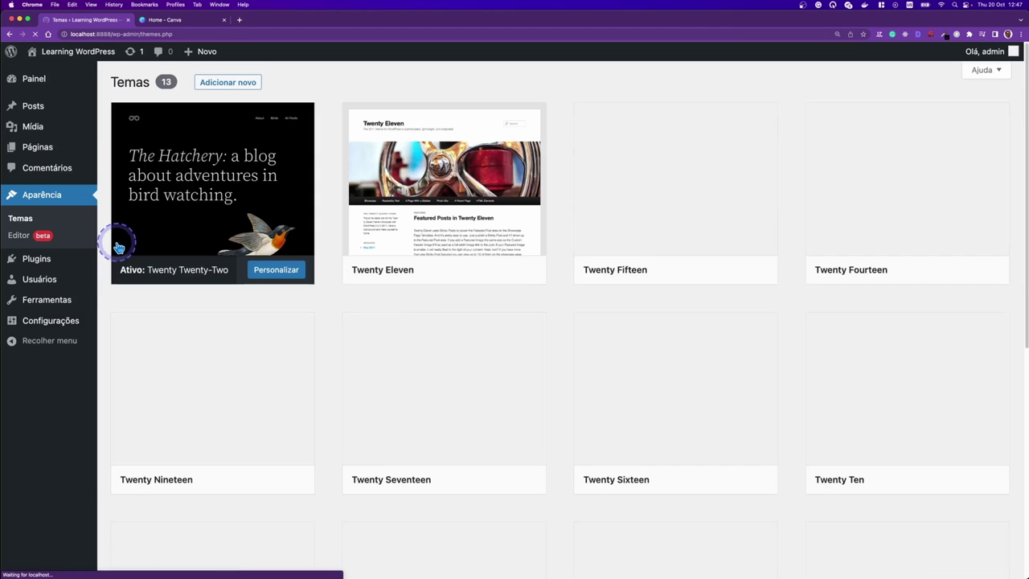
{"action": "left_click", "coordinate": [231, 85]}
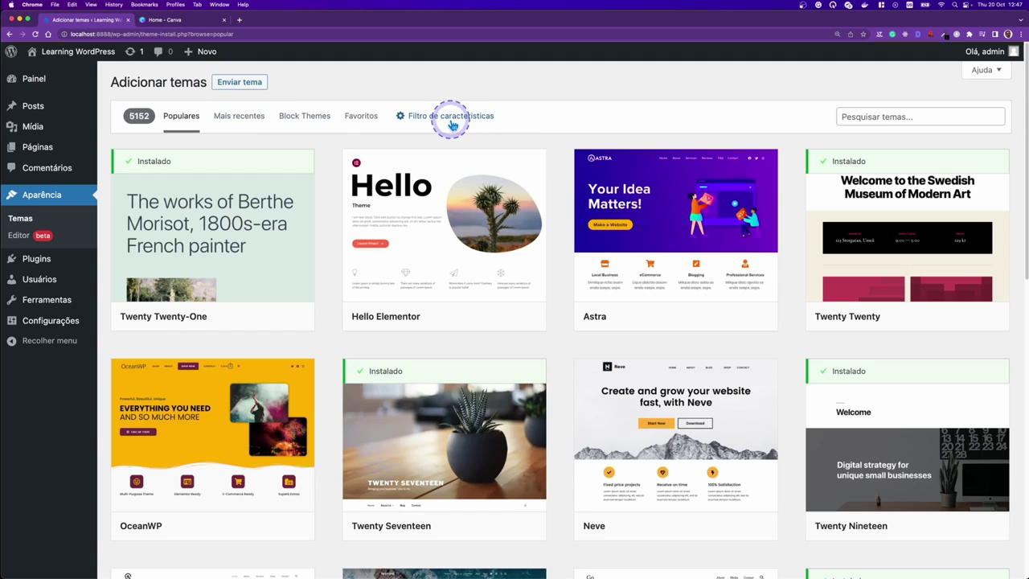
{"action": "left_click", "coordinate": [454, 122]}
{"action": "left_click", "coordinate": [454, 122]}
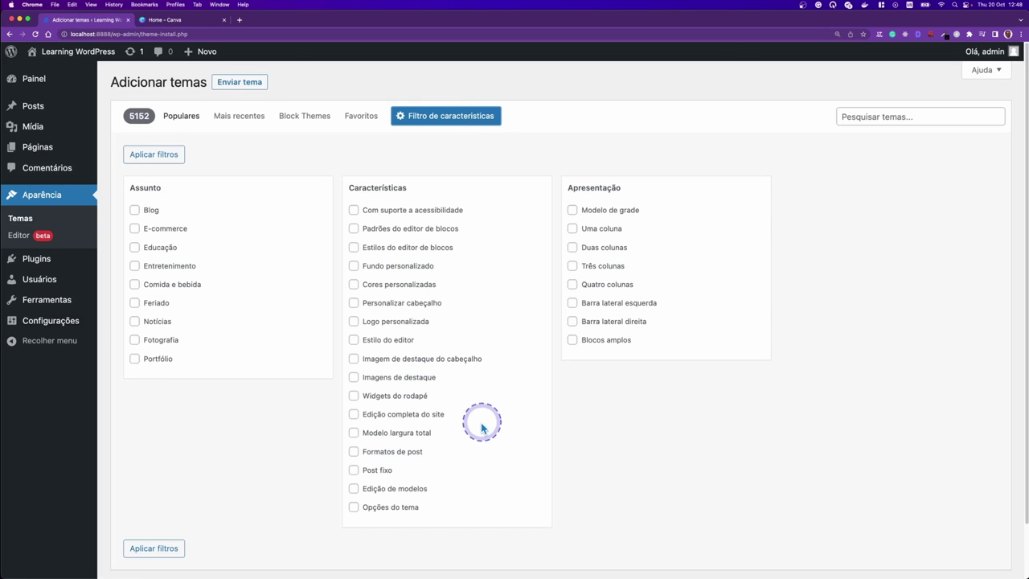
{"action": "left_click", "coordinate": [410, 416]}
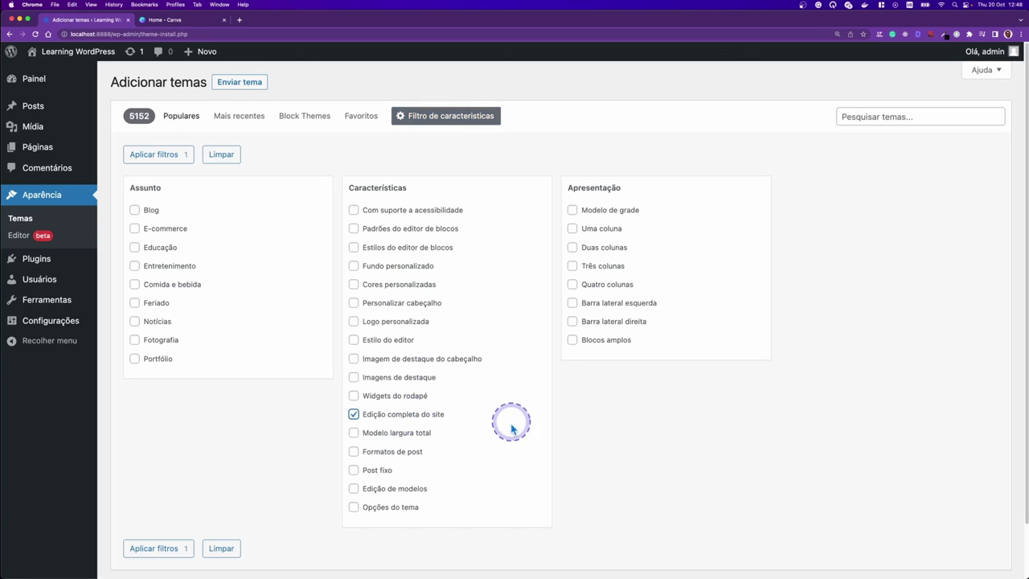
{"action": "left_click", "coordinate": [153, 550]}
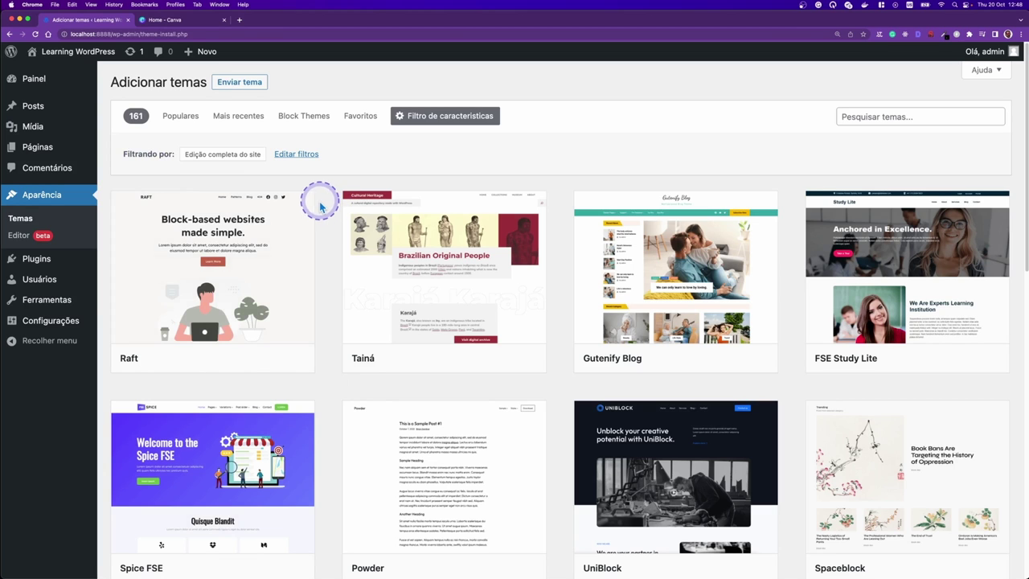
Open the site editor's Estilos settings and browse the theme's style variations, including Padrão.
{"action": "left_click", "coordinate": [18, 235]}
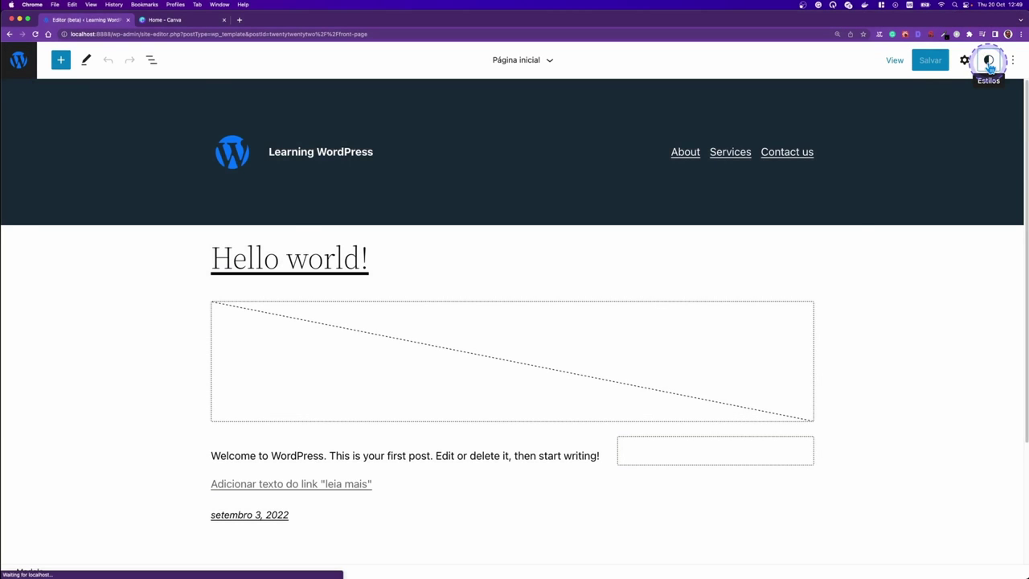
{"action": "left_click", "coordinate": [988, 63]}
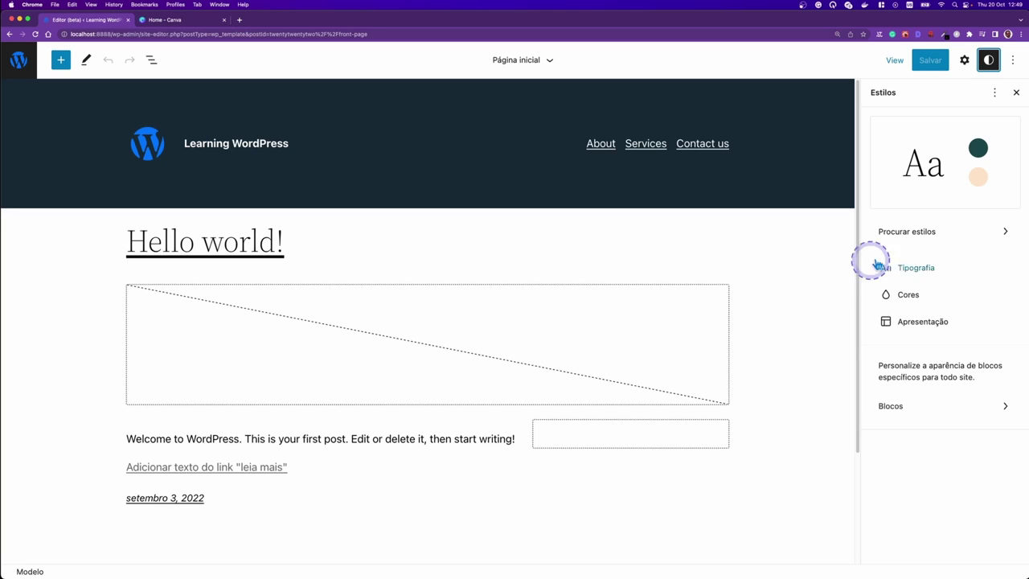
{"action": "left_click", "coordinate": [914, 233]}
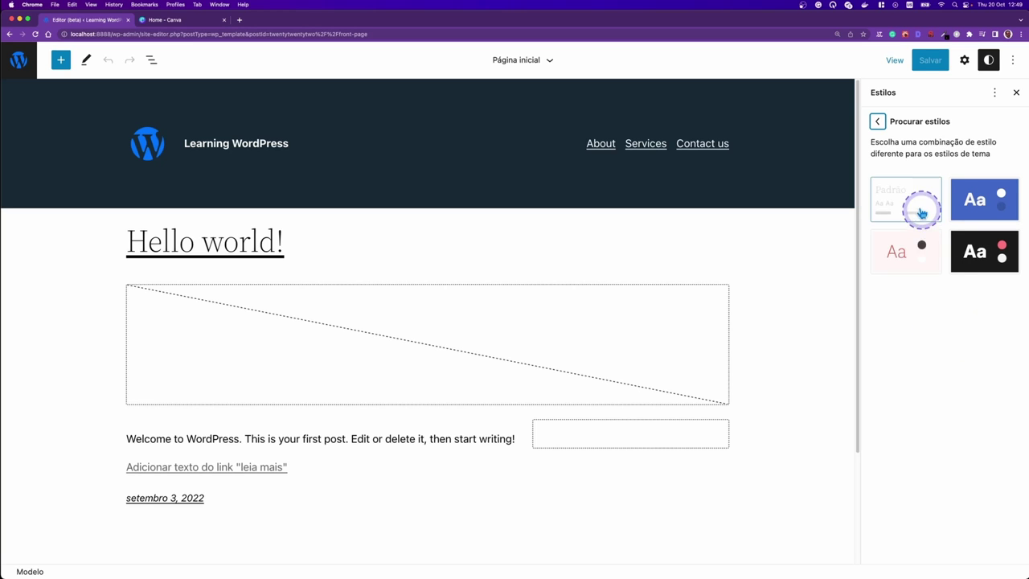
{"action": "left_click", "coordinate": [913, 201]}
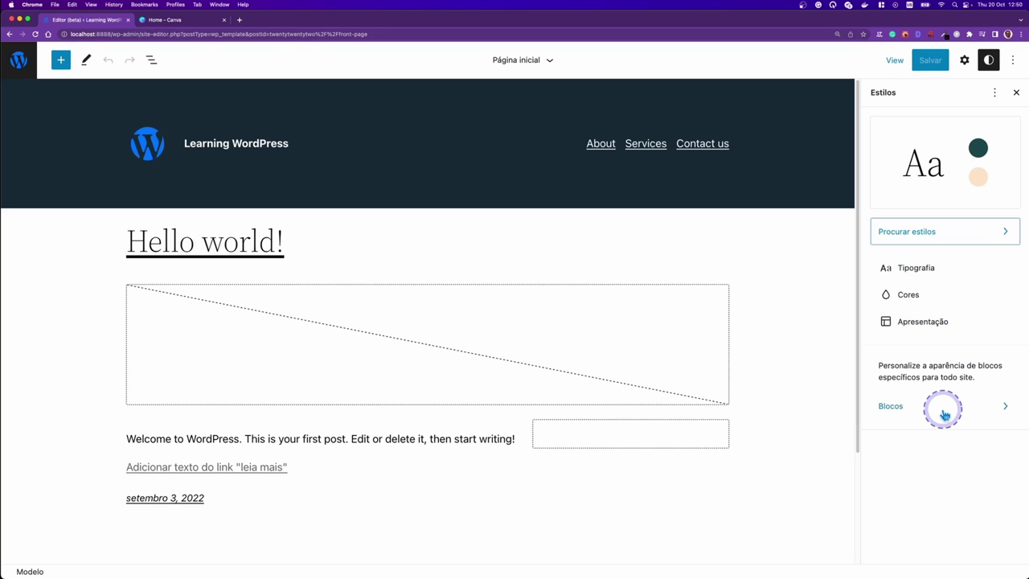
Set the typography appearance of all headings (Títulos) to Negrito in the global styles.
{"action": "left_click", "coordinate": [951, 268]}
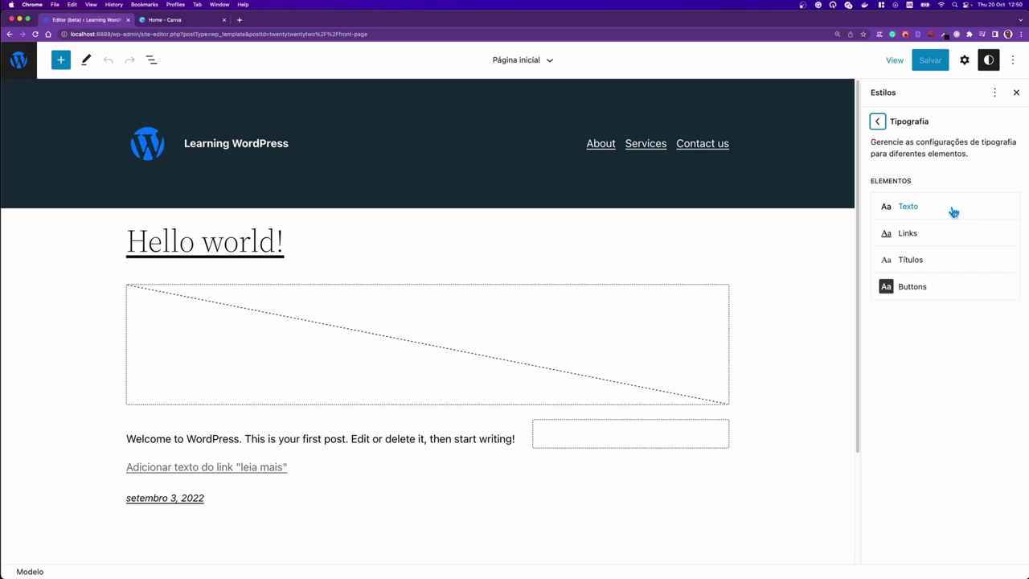
{"action": "left_click", "coordinate": [954, 263]}
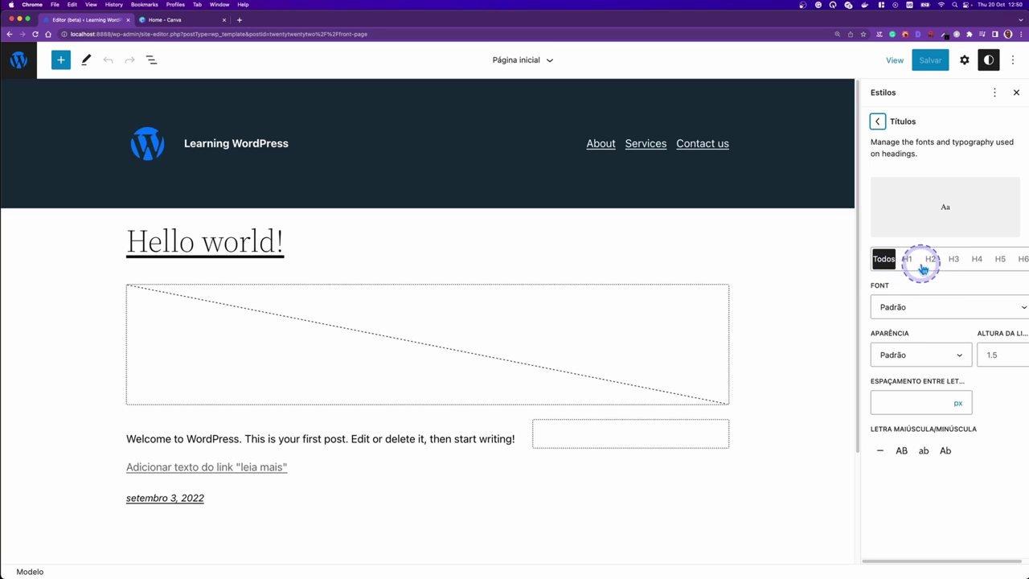
{"action": "left_click", "coordinate": [897, 304]}
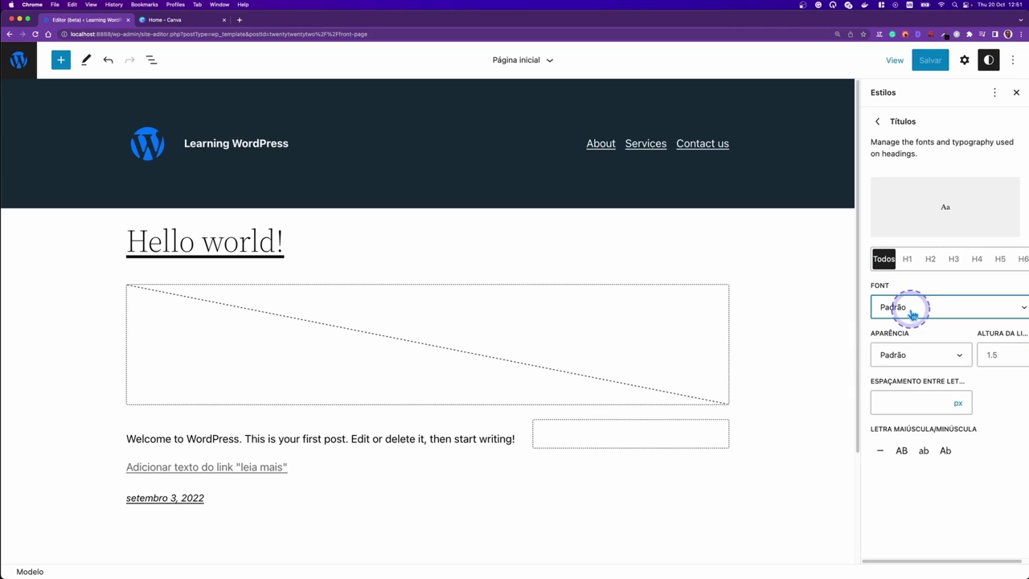
{"action": "left_click", "coordinate": [923, 355]}
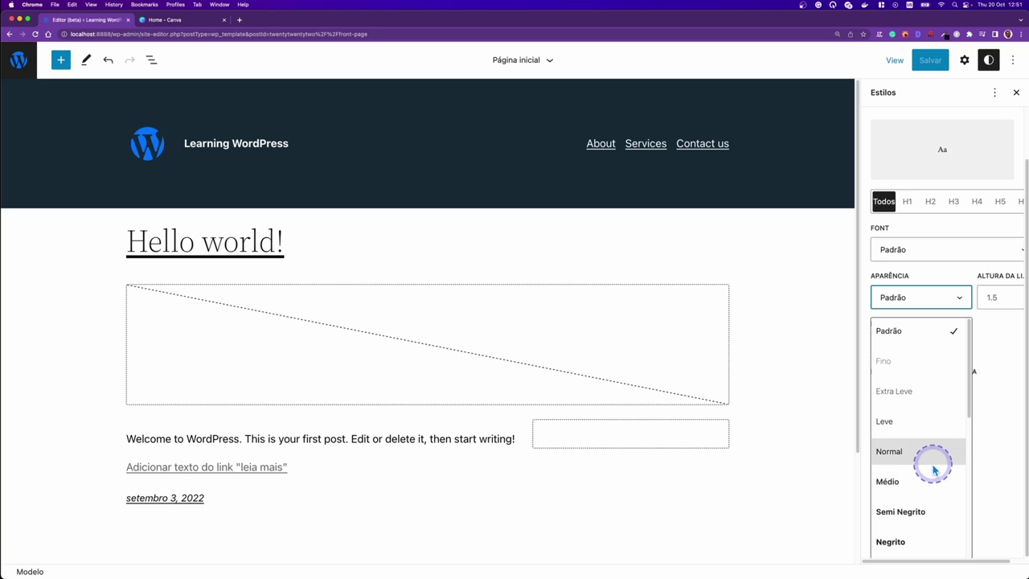
{"action": "left_click", "coordinate": [932, 543]}
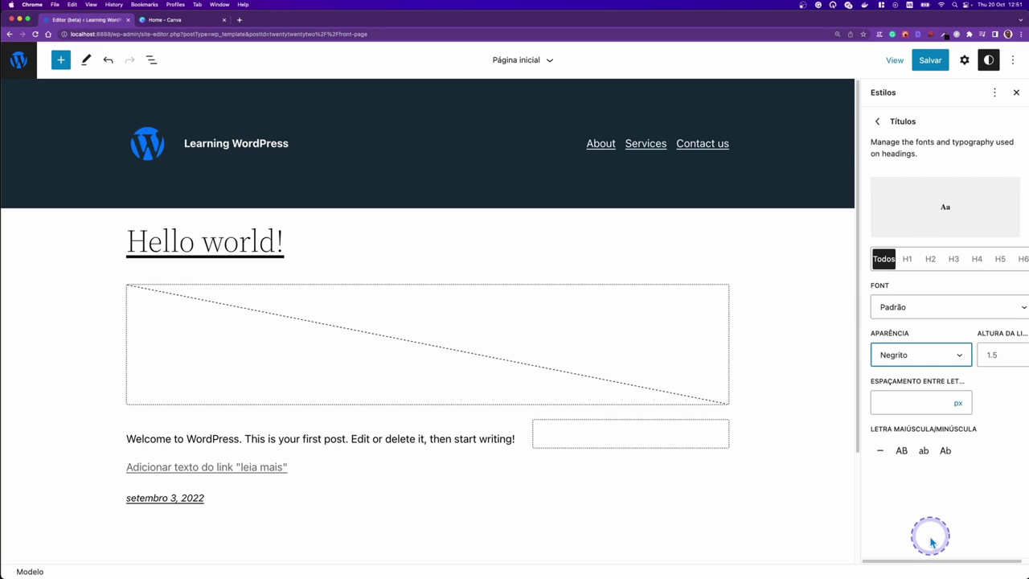
Set the letter spacing of all headings to 2 px.
{"action": "left_click", "coordinate": [1000, 354]}
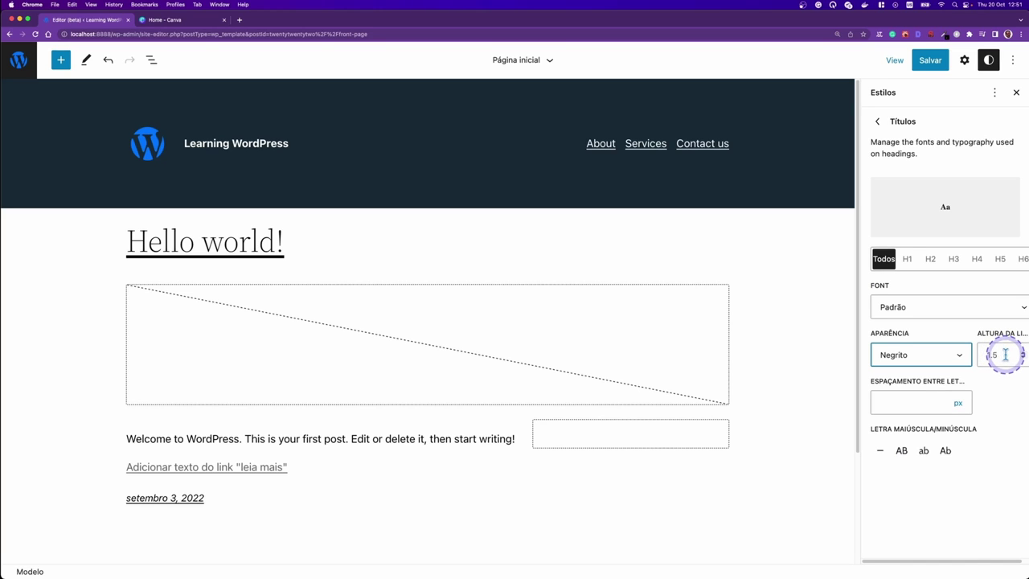
{"action": "left_click", "coordinate": [942, 402]}
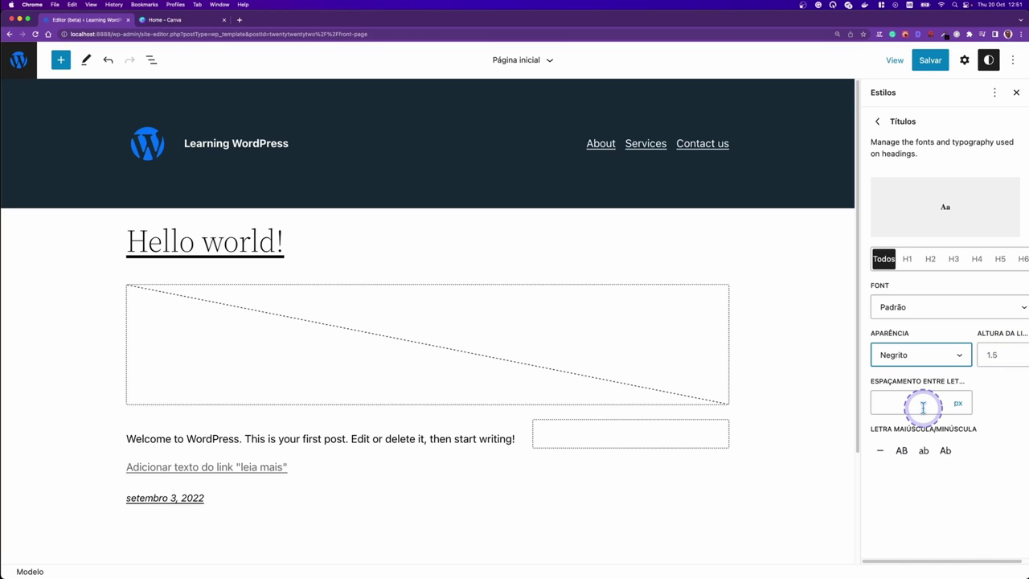
{"action": "left_click", "coordinate": [923, 406]}
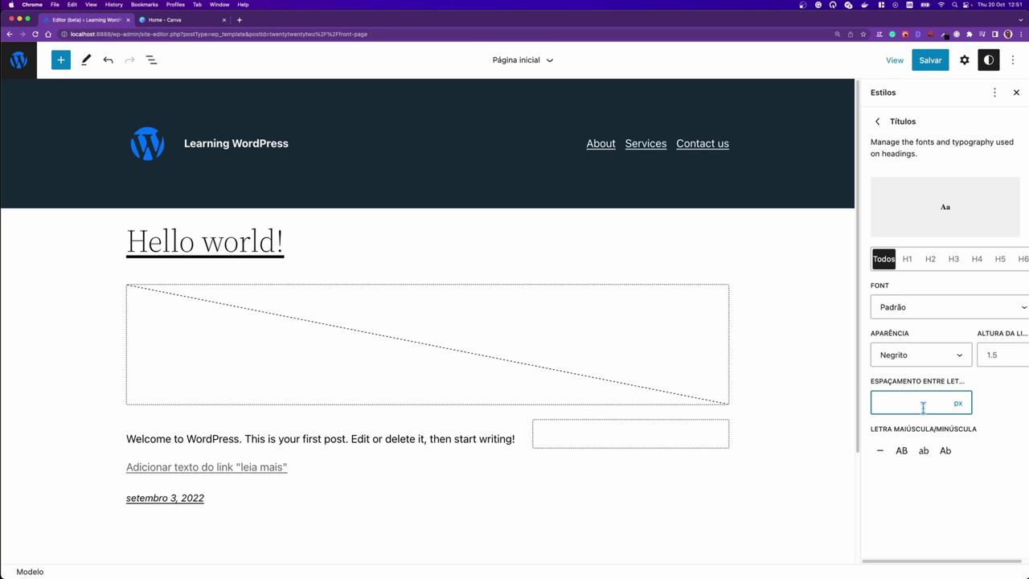
{"action": "type", "text": "2"}
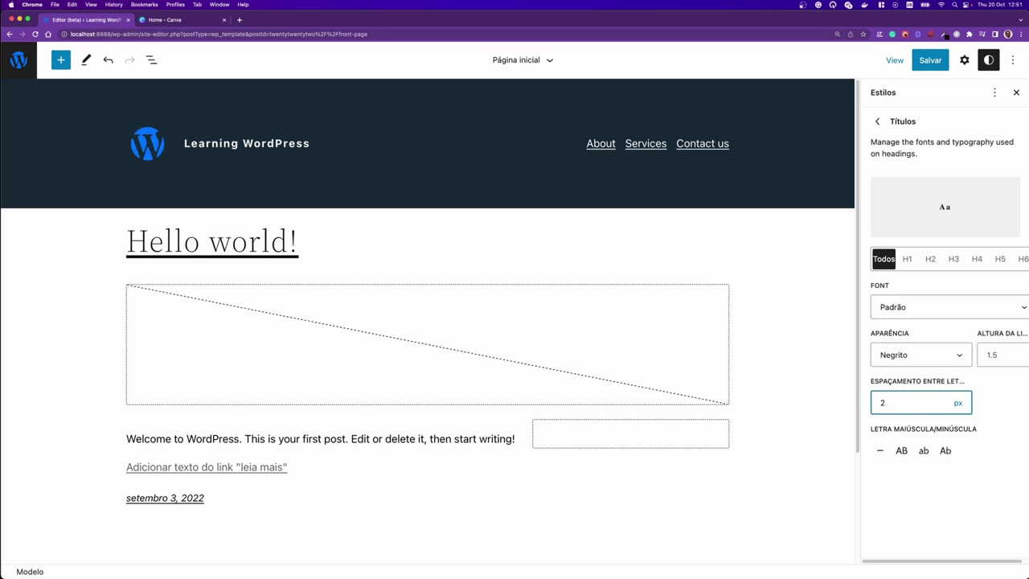
{"action": "left_click", "coordinate": [145, 252]}
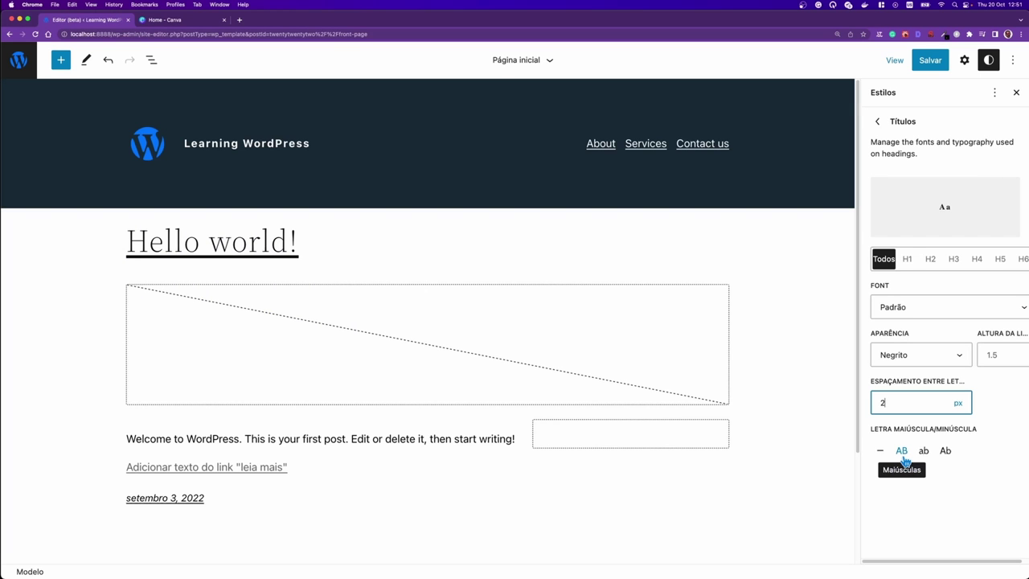
Try uppercase and lowercase on all headings, and settle on capitalized words (Ab) as their letter case.
{"action": "left_click", "coordinate": [903, 459]}
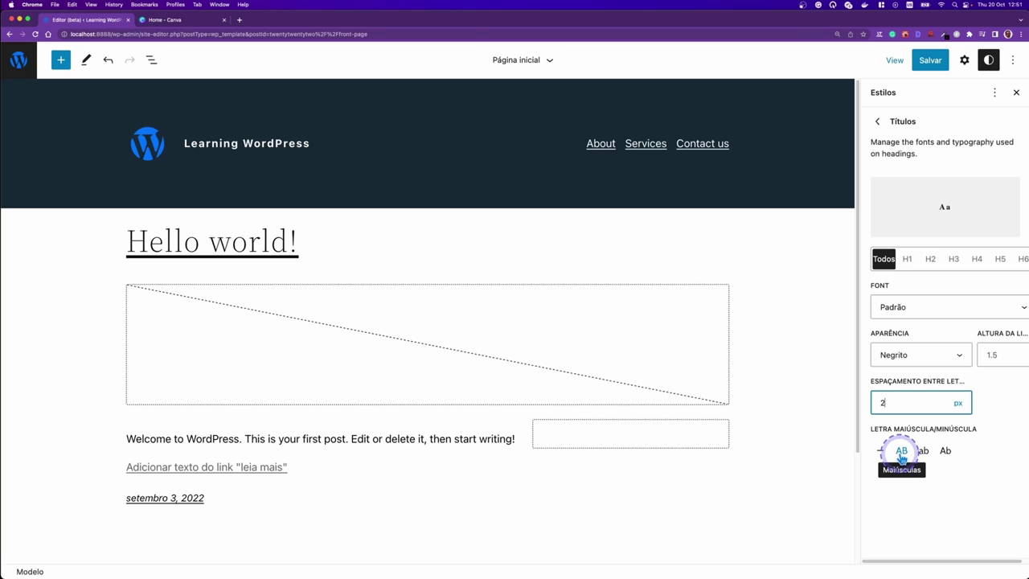
{"action": "left_click", "coordinate": [902, 455]}
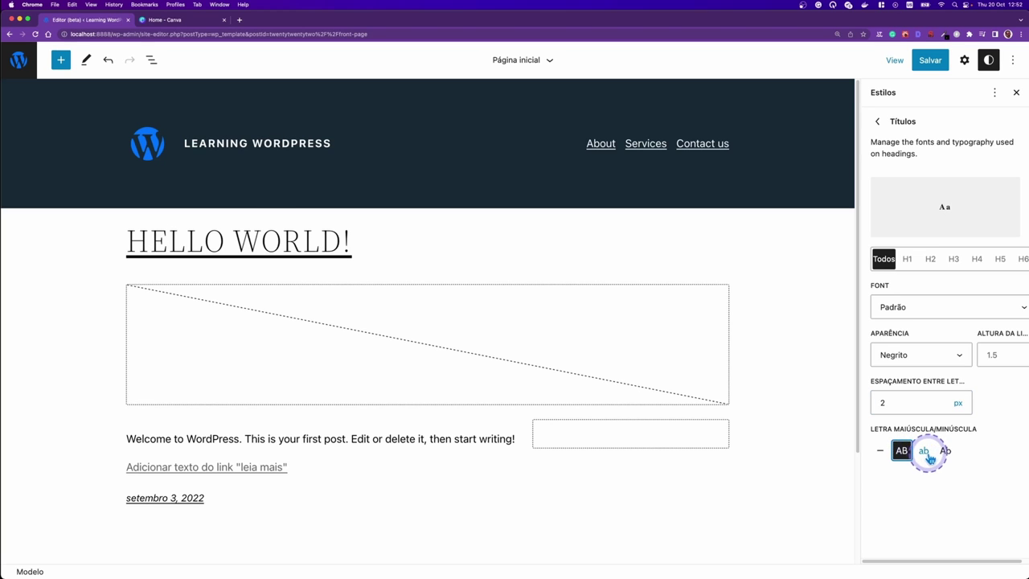
{"action": "left_click", "coordinate": [926, 453]}
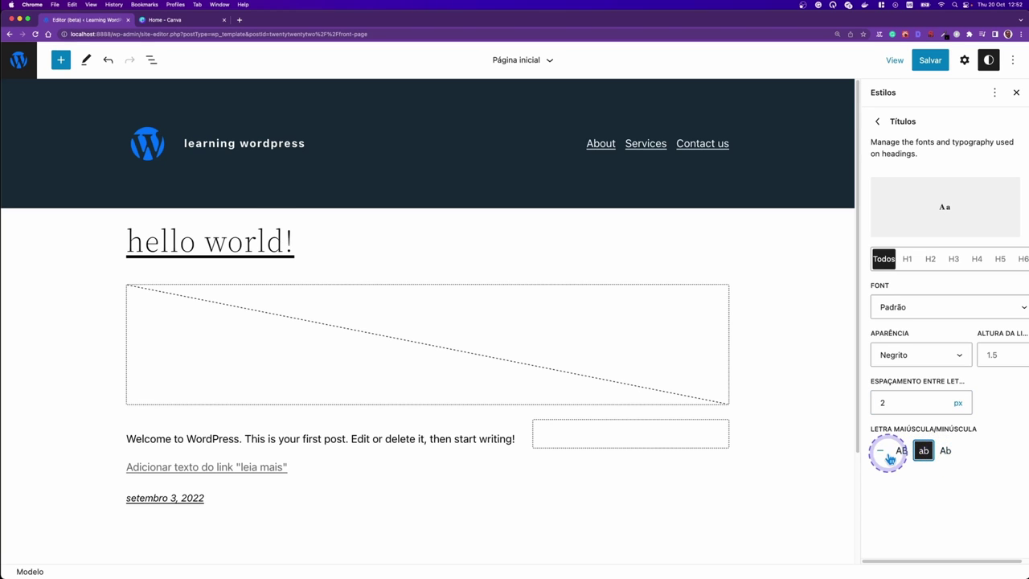
{"action": "left_click", "coordinate": [947, 453]}
{"action": "left_click", "coordinate": [878, 120]}
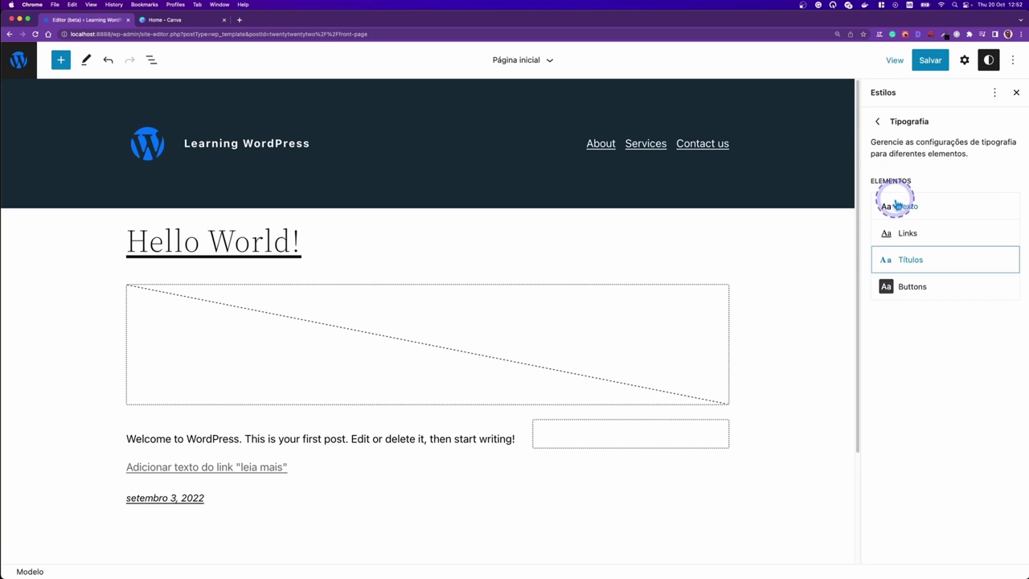
{"action": "left_click", "coordinate": [881, 122]}
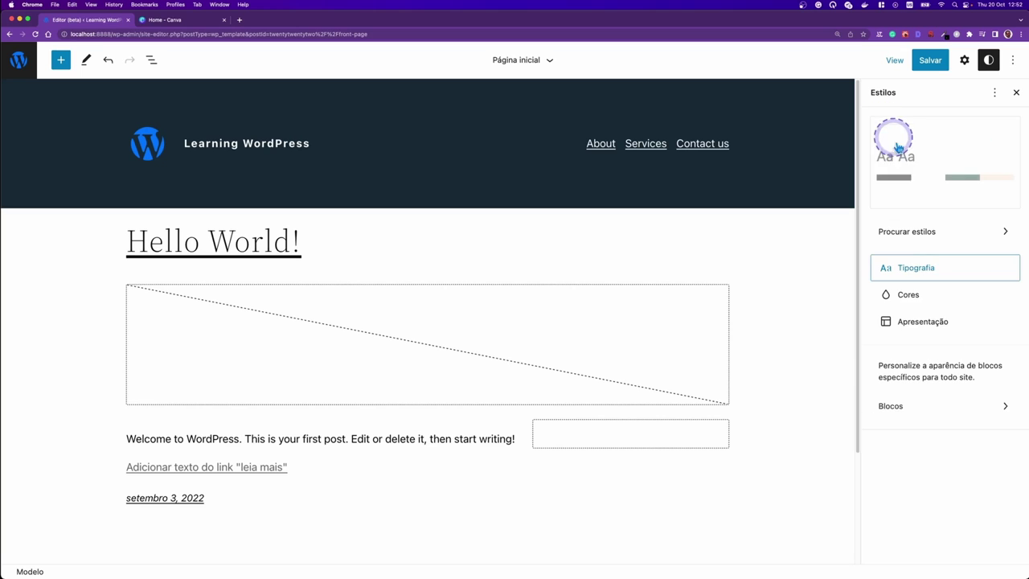
Add a custom red #BB2D2D to the site's color palette and name it Destaque.
{"action": "left_click", "coordinate": [930, 304]}
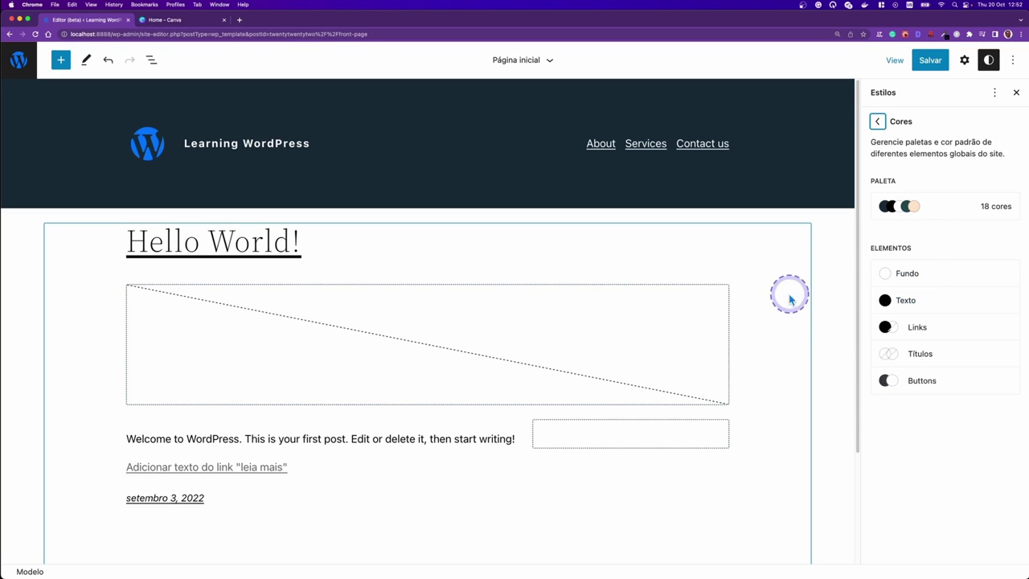
{"action": "left_click", "coordinate": [962, 210]}
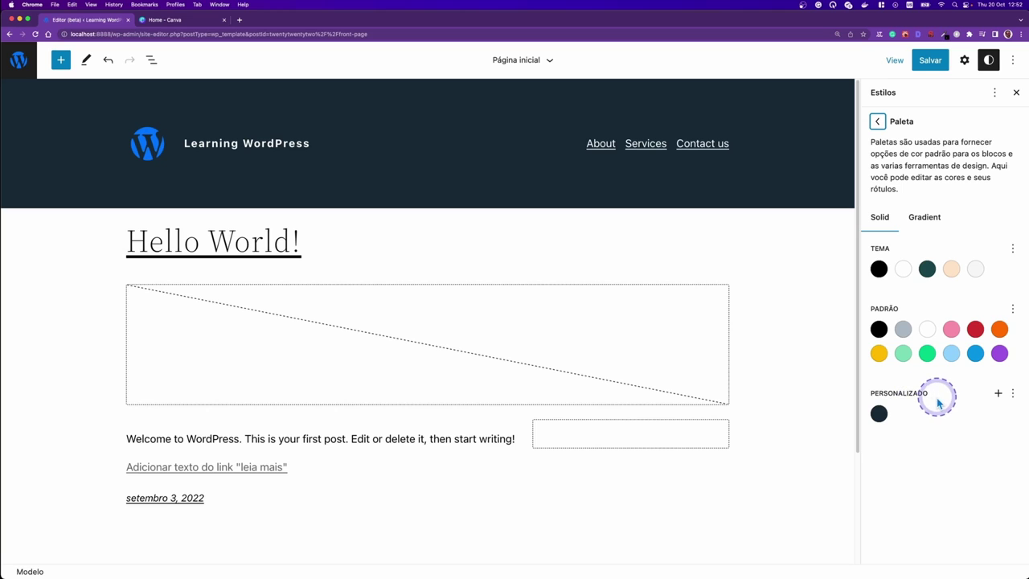
{"action": "left_click", "coordinate": [998, 395]}
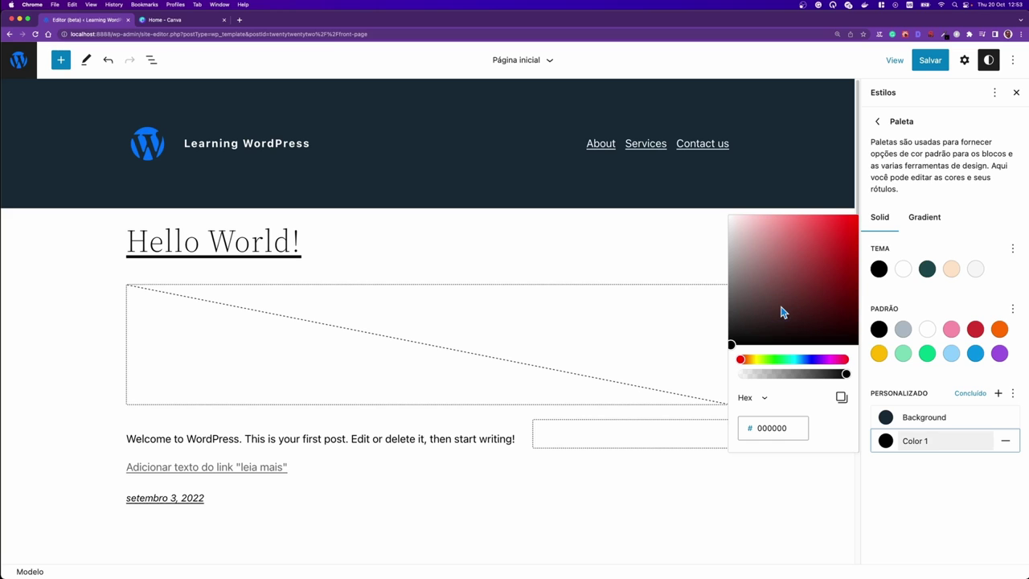
{"action": "left_click_drag", "start_coordinate": [735, 345], "coordinate": [826, 262]}
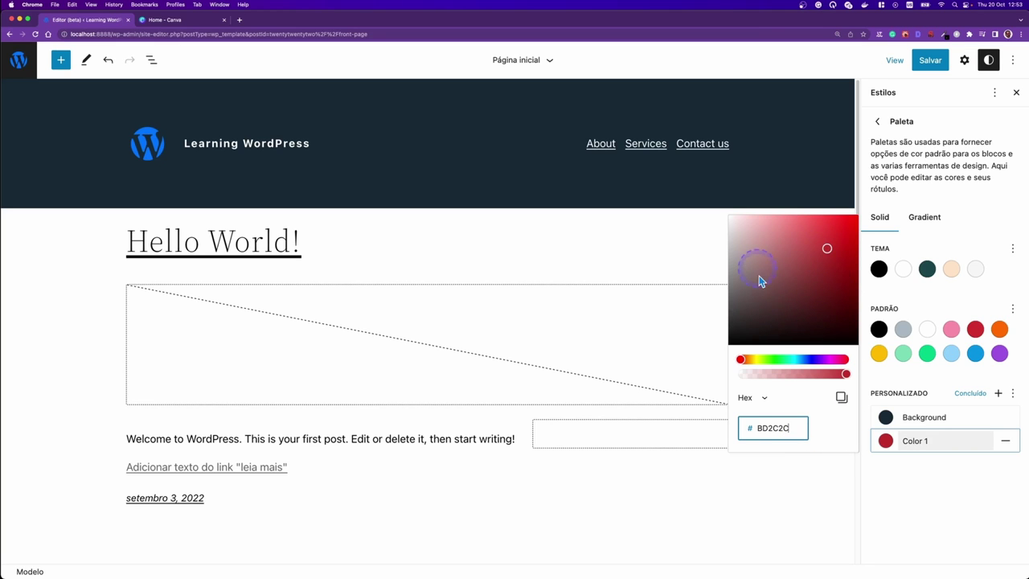
{"action": "left_click", "coordinate": [947, 442]}
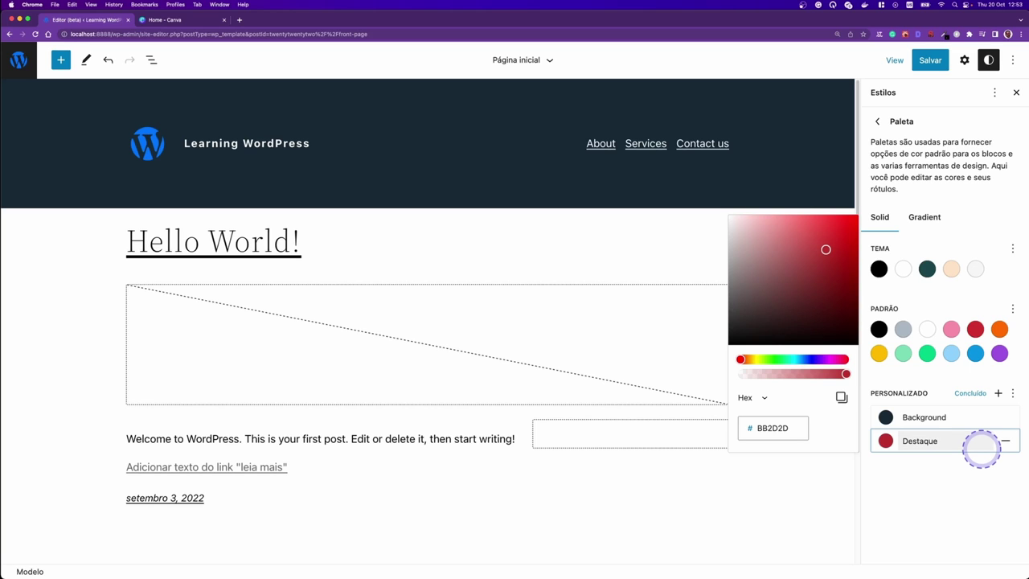
{"action": "left_click", "coordinate": [931, 508]}
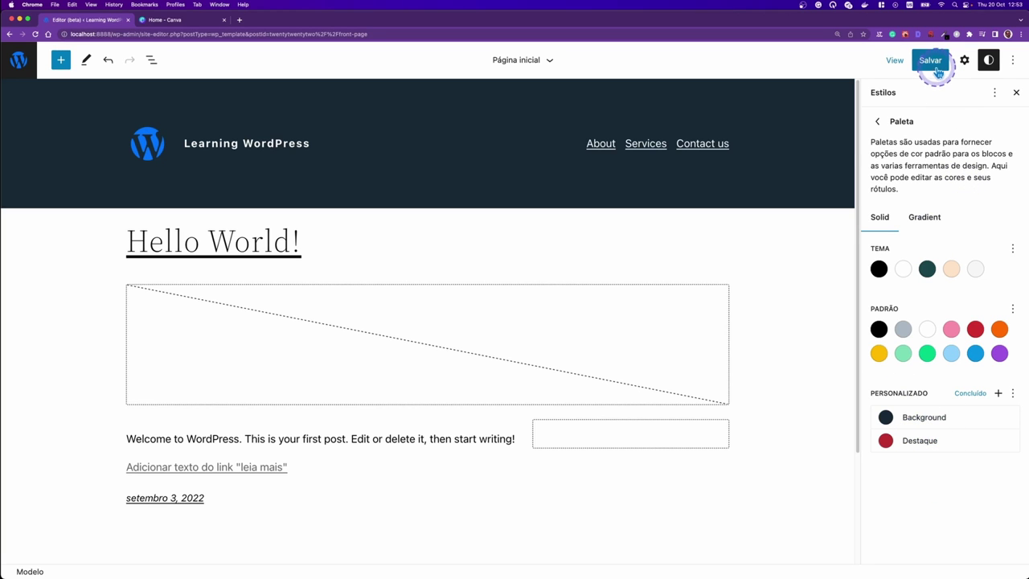
Save the Custom Styles changes to the site and return to the main style settings.
{"action": "left_click", "coordinate": [932, 65]}
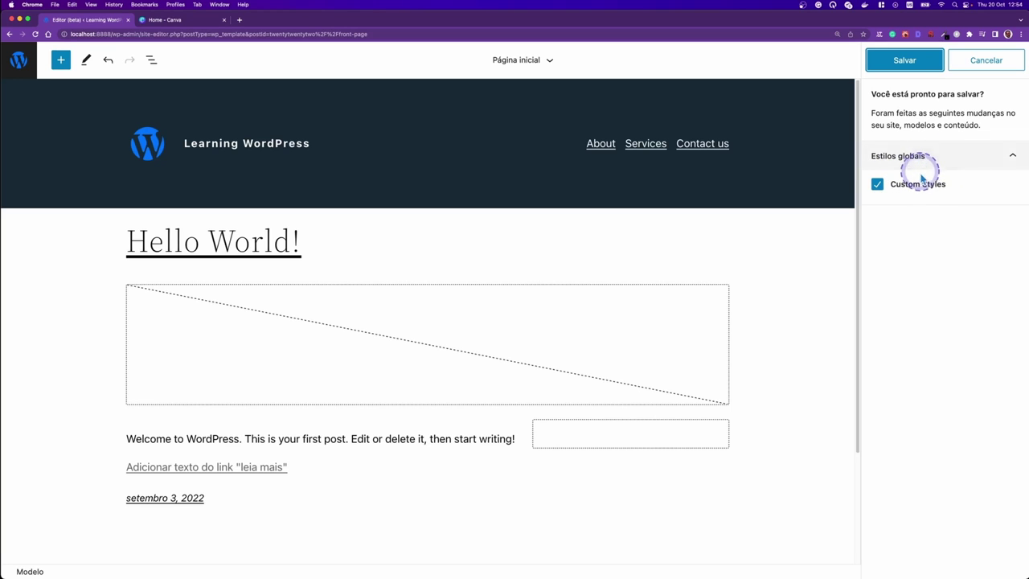
{"action": "left_click", "coordinate": [918, 69]}
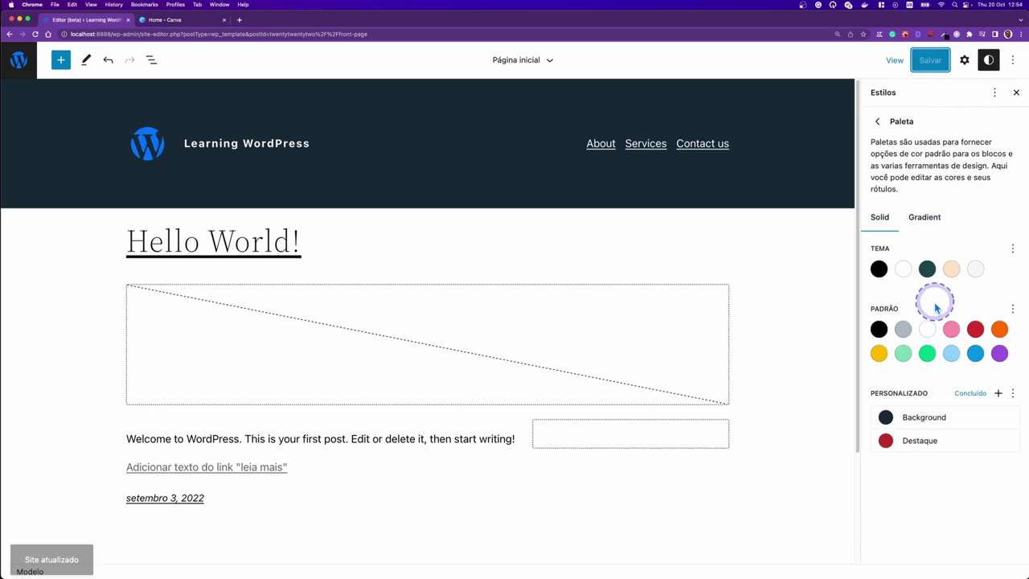
{"action": "left_click", "coordinate": [881, 126]}
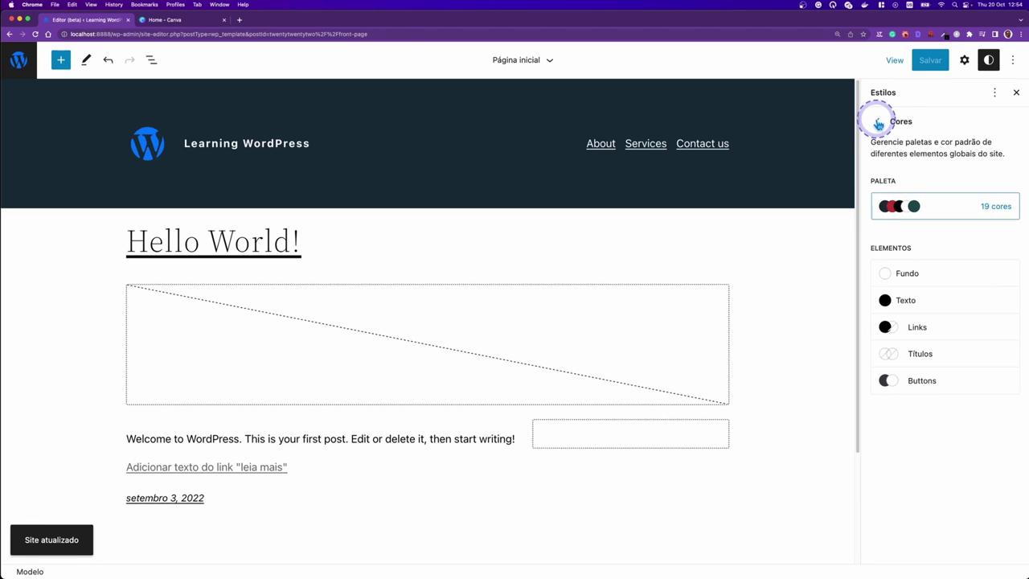
{"action": "left_click", "coordinate": [878, 124]}
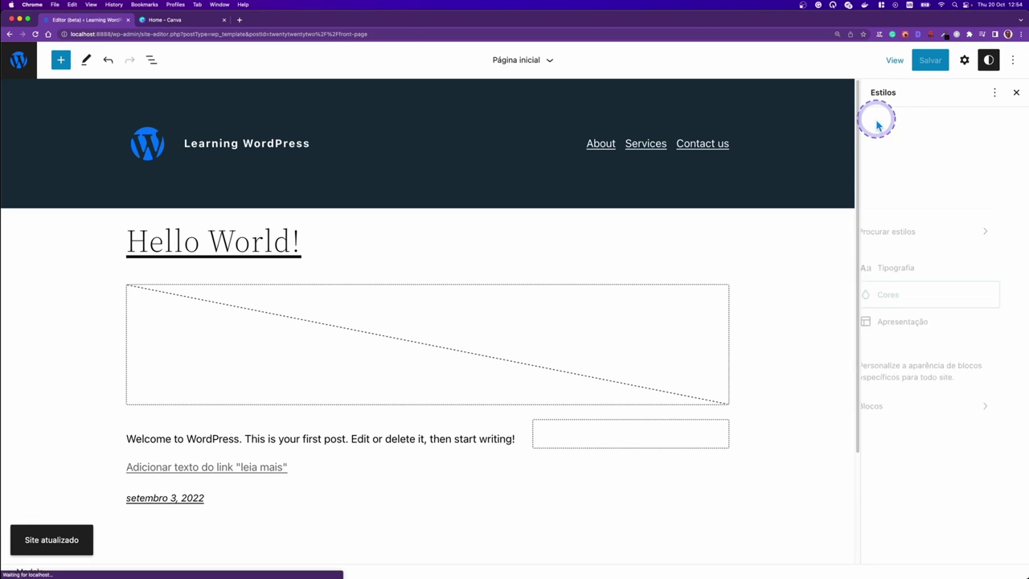
Open the site-wide layout settings (Apresentação) and set the block spacing to a custom value of 3 rem.
{"action": "left_click", "coordinate": [924, 323]}
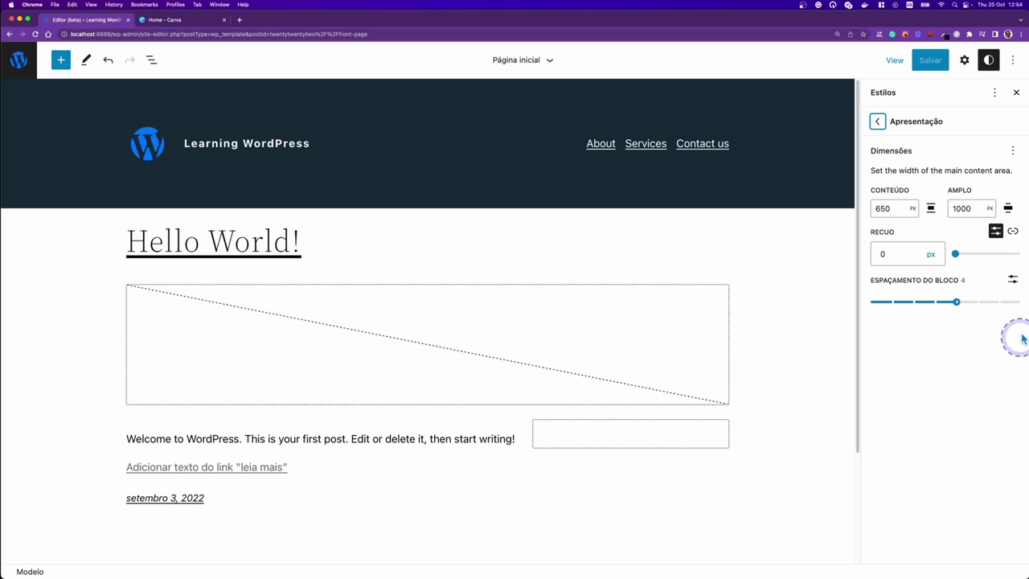
{"action": "left_click", "coordinate": [883, 208]}
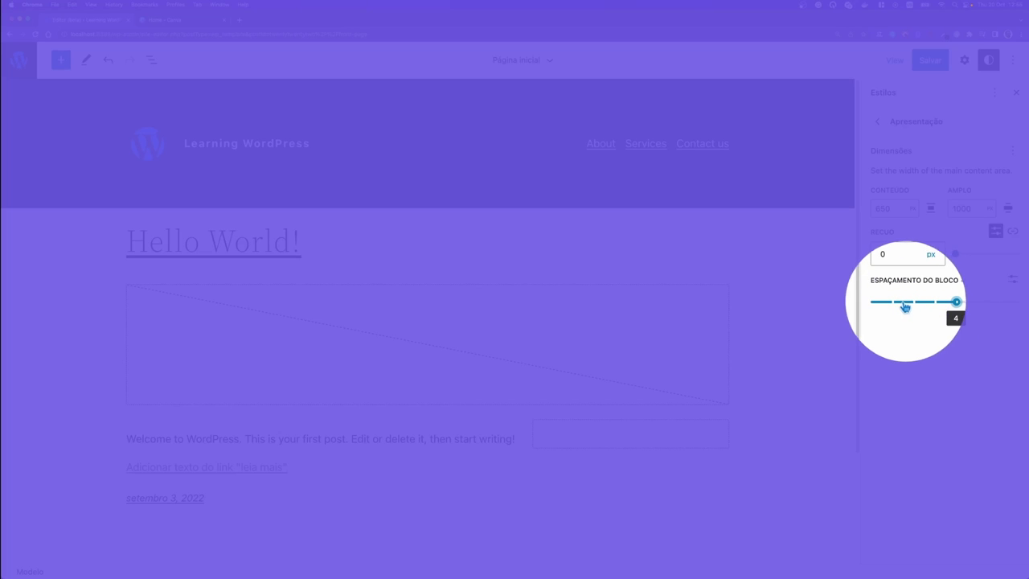
{"action": "left_click", "coordinate": [957, 302]}
{"action": "mouse_move", "coordinate": [944, 307]}
{"action": "left_mouse_down"}
{"action": "mouse_move", "coordinate": [926, 301]}
{"action": "mouse_move", "coordinate": [957, 303]}
{"action": "left_mouse_up"}
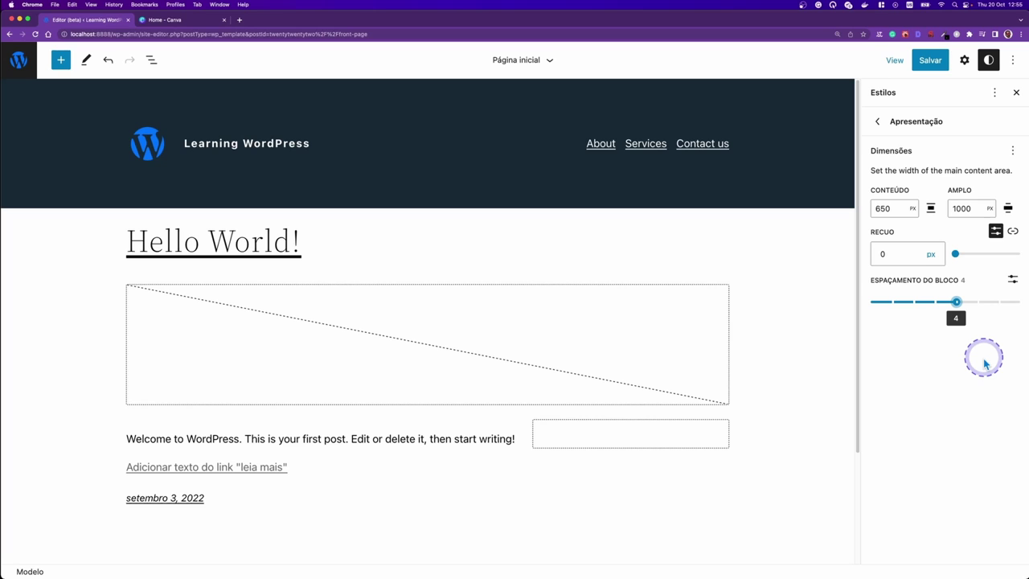
{"action": "left_click", "coordinate": [1013, 281]}
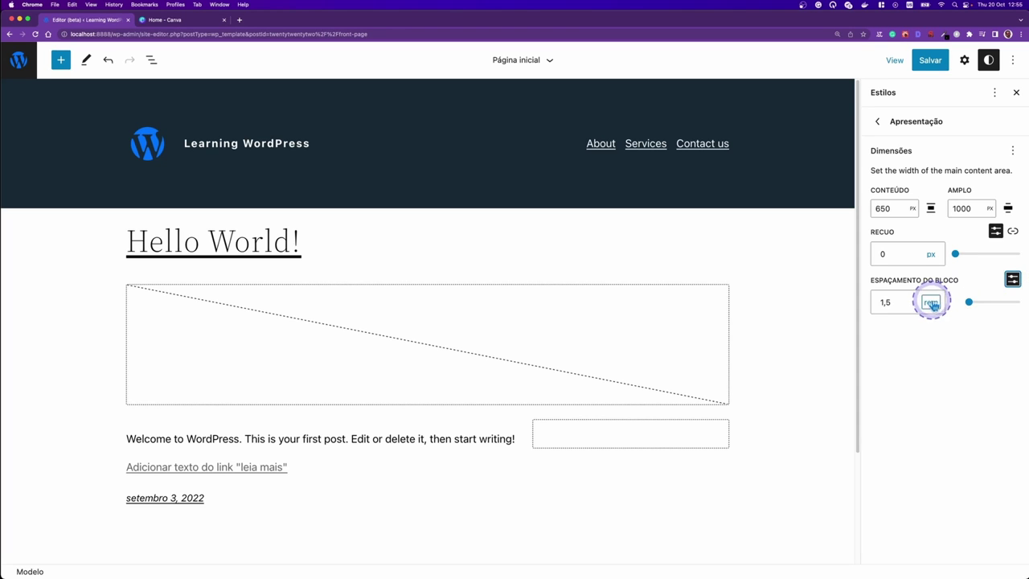
{"action": "left_click", "coordinate": [900, 304]}
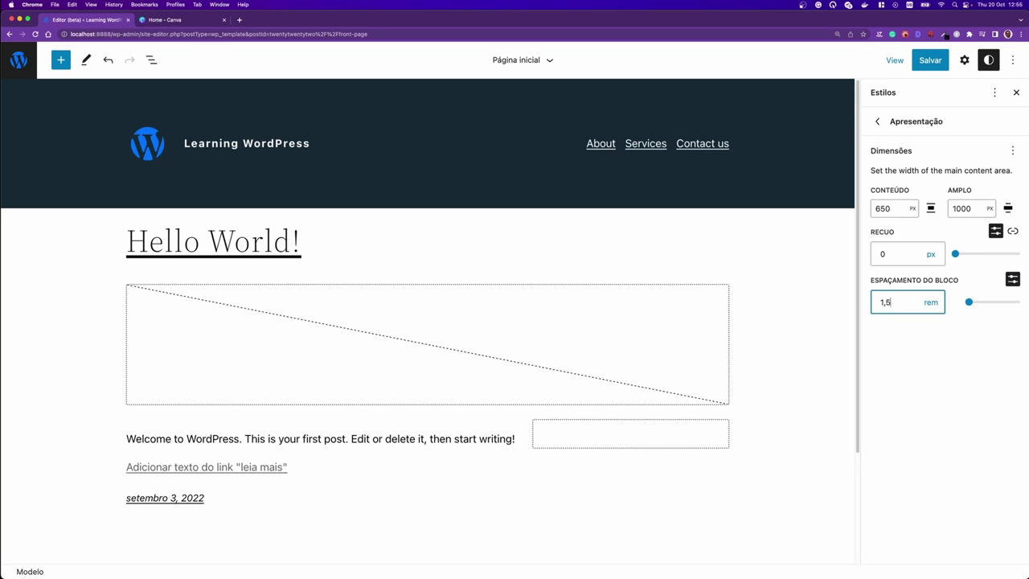
{"action": "key", "text": "BackSpace"}
{"action": "key", "text": "BackSpace"}
{"action": "key", "text": "BackSpace"}
{"action": "type", "text": "3"}
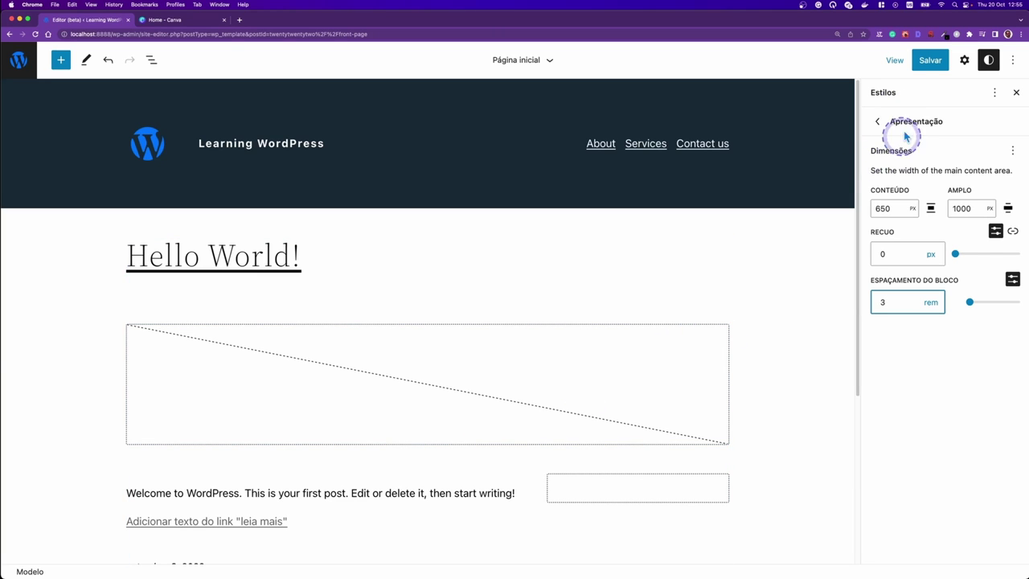
Save the block spacing change under Custom Styles and return to the main style settings.
{"action": "left_click", "coordinate": [930, 62]}
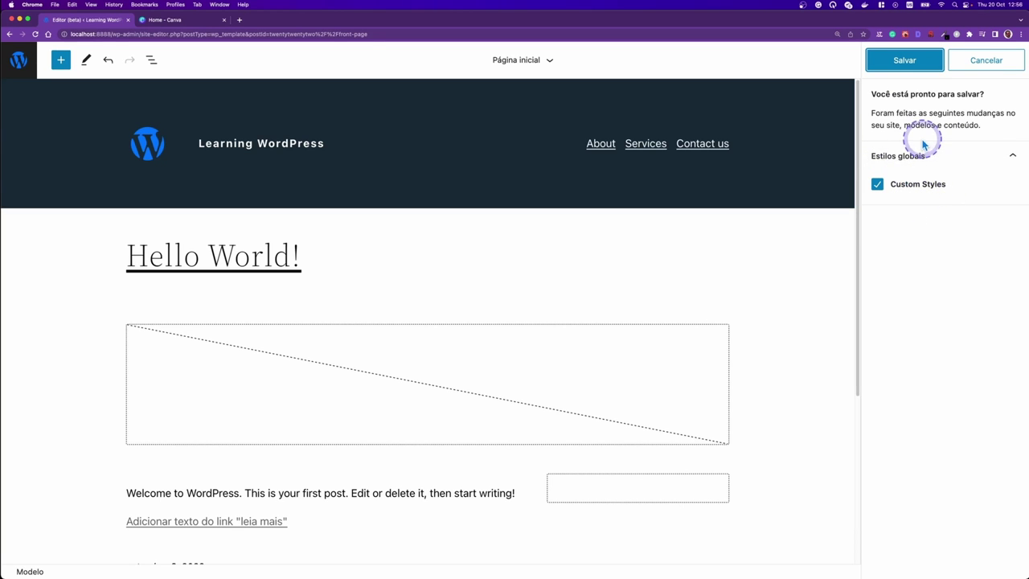
{"action": "left_click", "coordinate": [921, 61]}
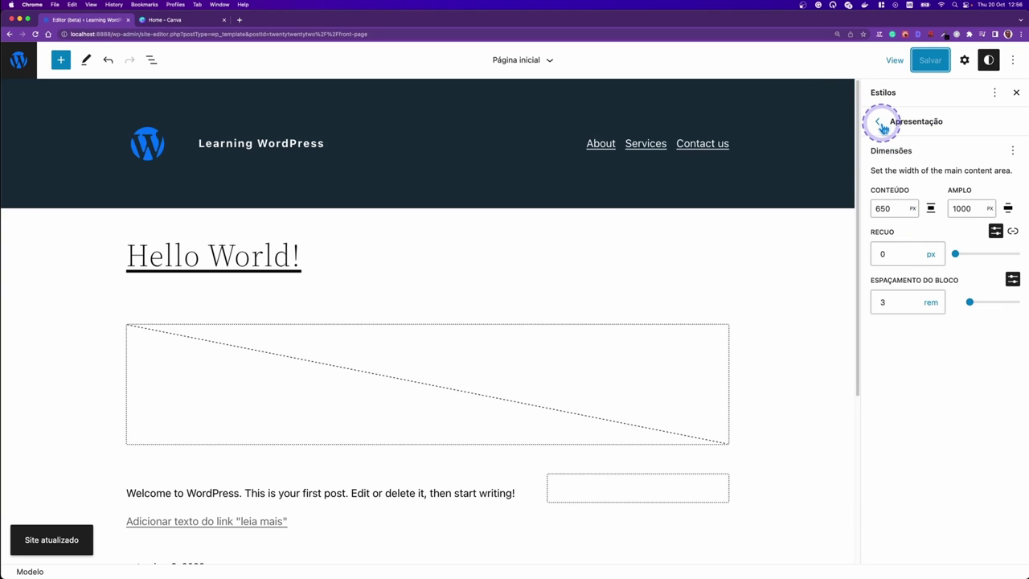
{"action": "left_click", "coordinate": [880, 125]}
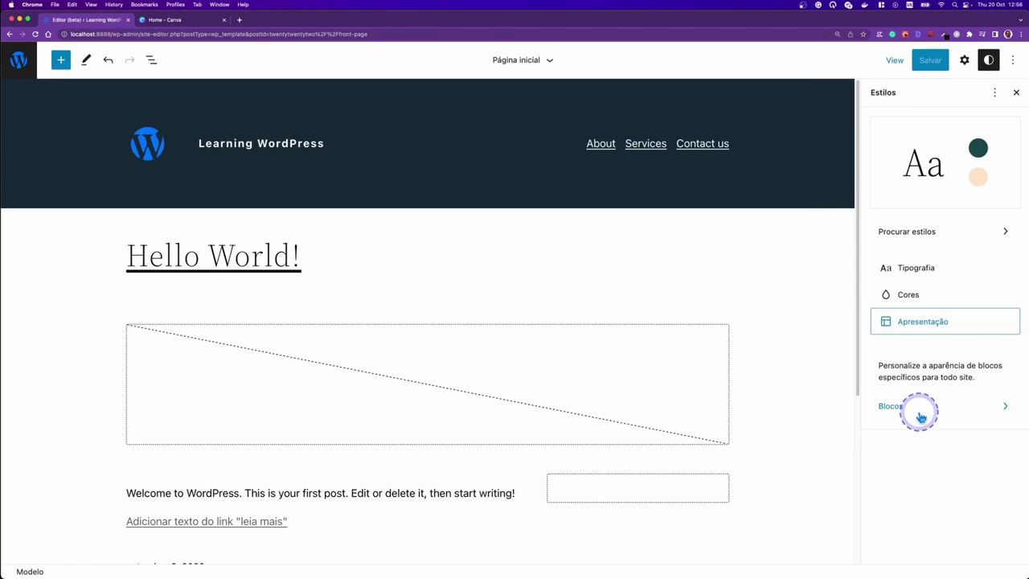
Search the block styles for "loop" and open the color settings of the Loop de consulta block.
{"action": "left_click", "coordinate": [922, 415]}
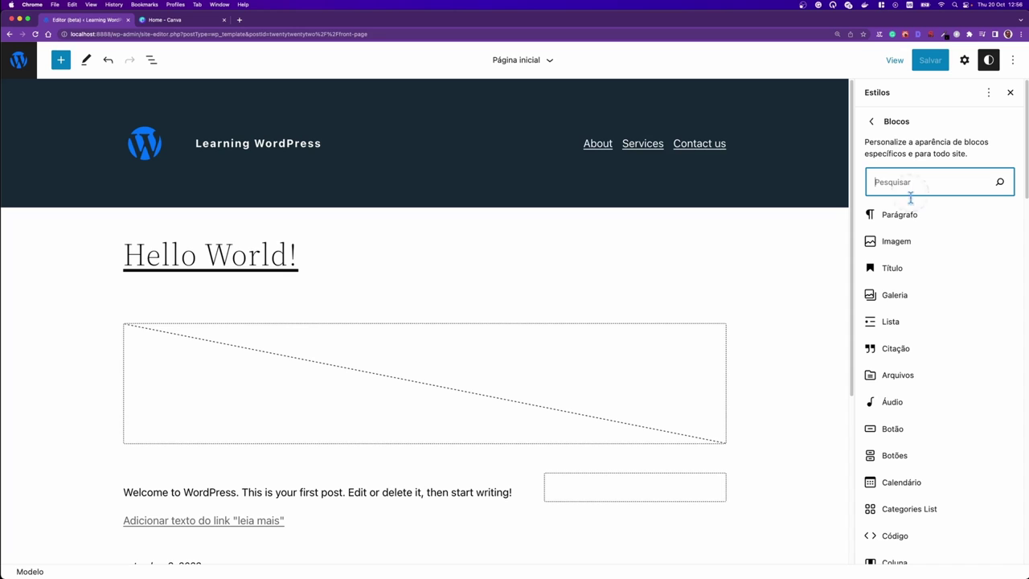
{"action": "scroll", "coordinate": [937, 332], "scroll_direction": "down", "scroll_amount": 10}
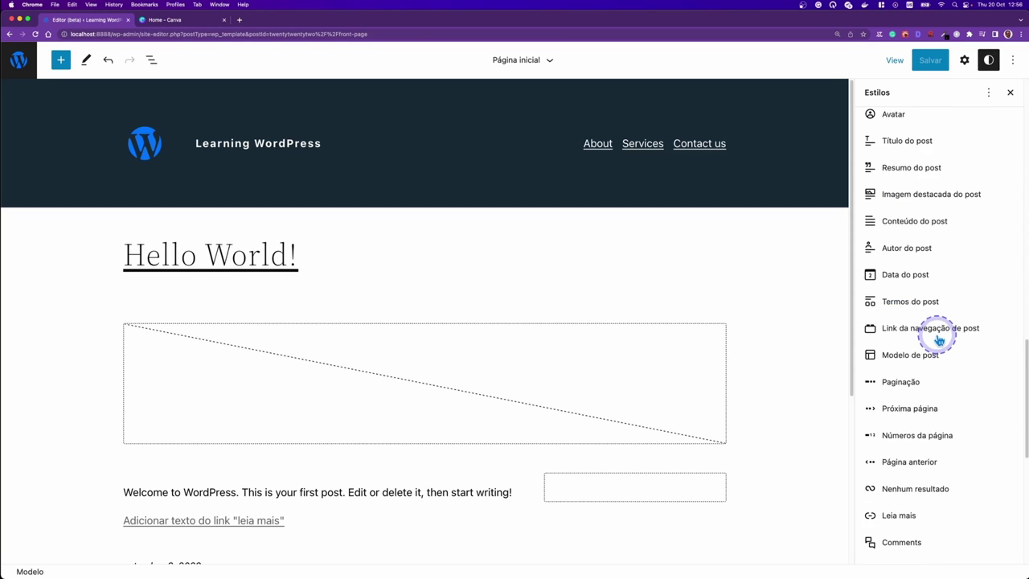
{"action": "scroll", "coordinate": [939, 339], "scroll_direction": "up", "scroll_amount": 10}
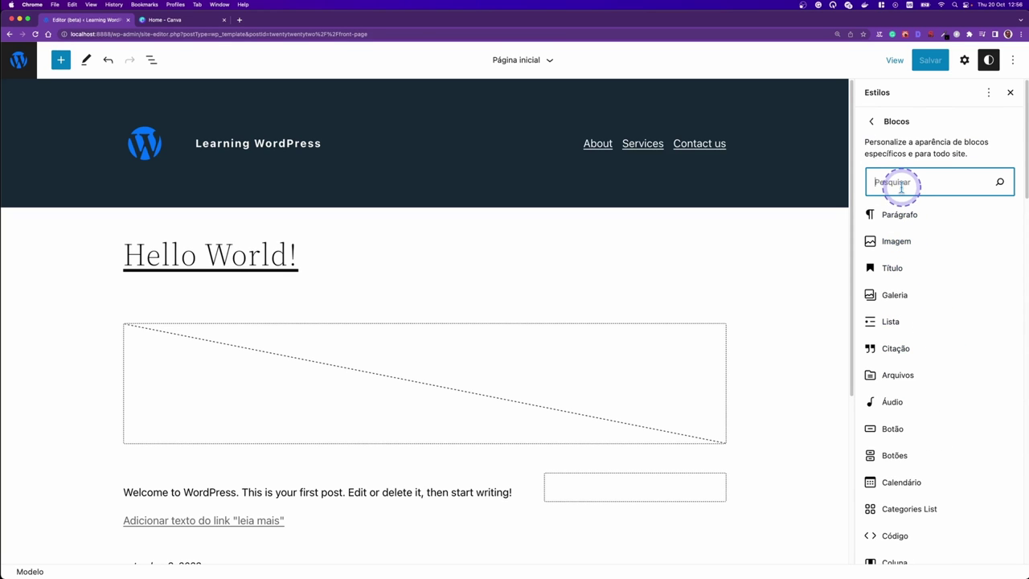
{"action": "type", "text": "loop"}
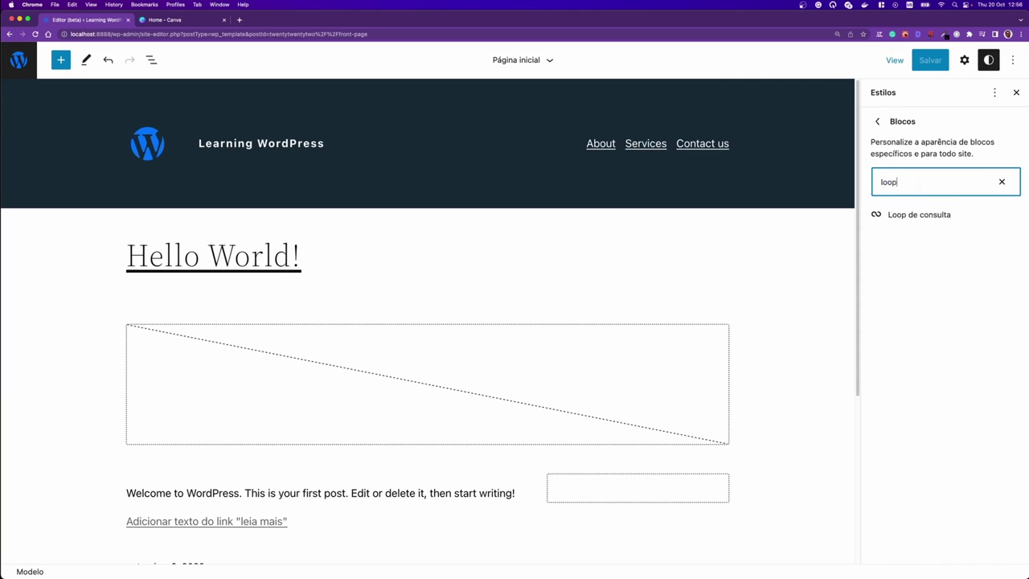
{"action": "left_click", "coordinate": [905, 217]}
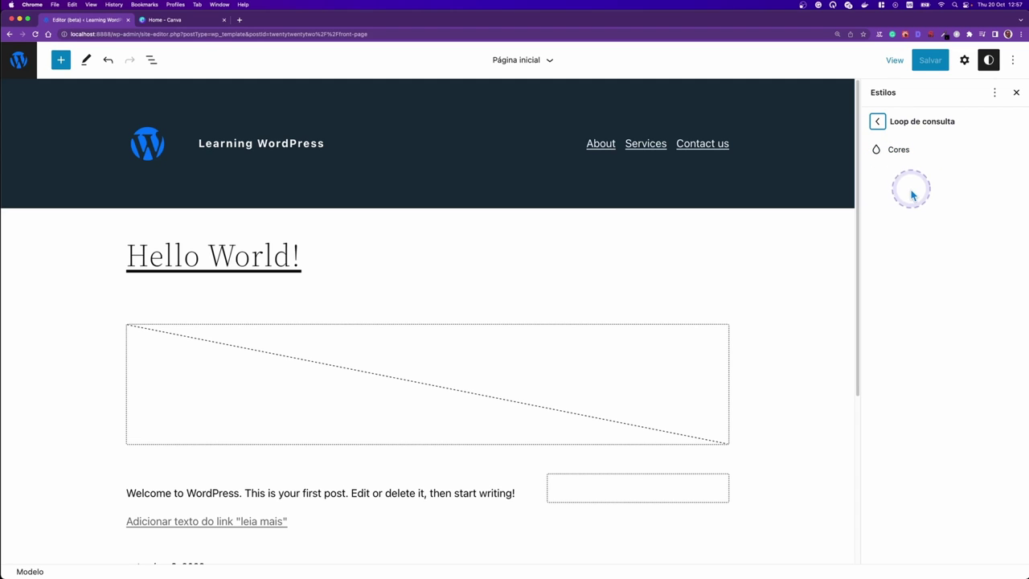
{"action": "left_click", "coordinate": [902, 151]}
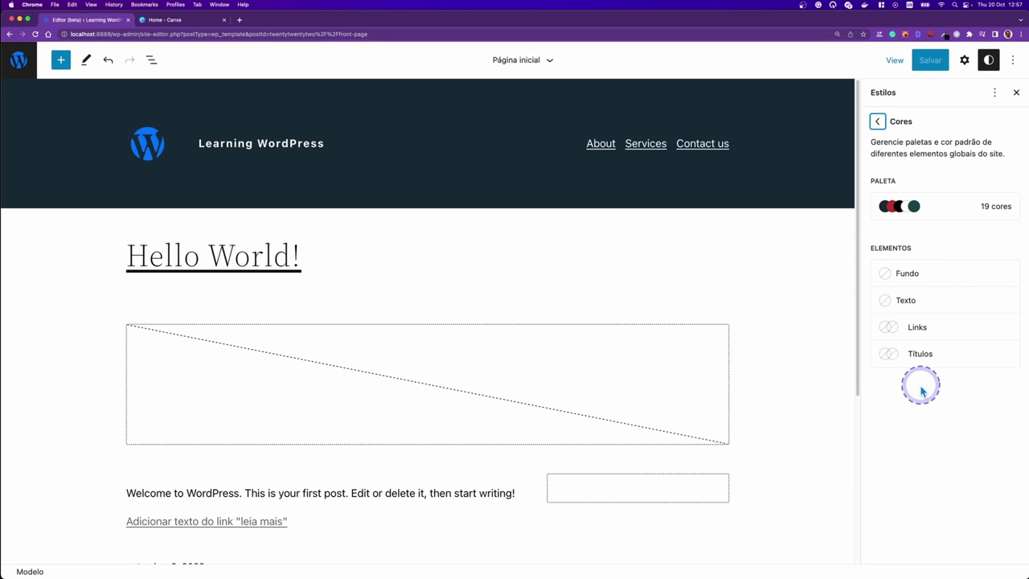
Set the Loop de consulta background to Cinza azulado ciano and lower its opacity to get ABB7C240.
{"action": "left_click", "coordinate": [907, 275]}
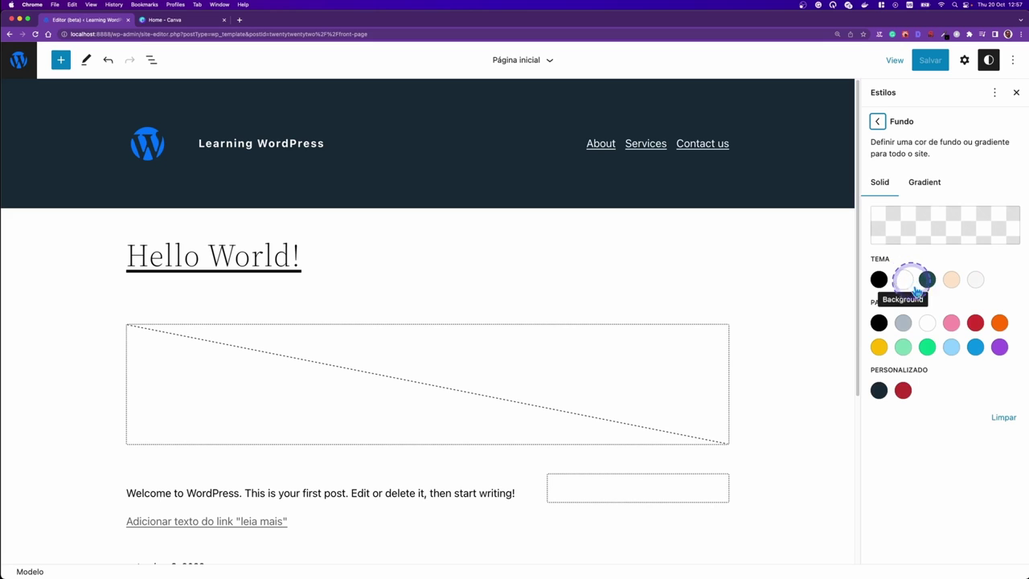
{"action": "left_click", "coordinate": [902, 324]}
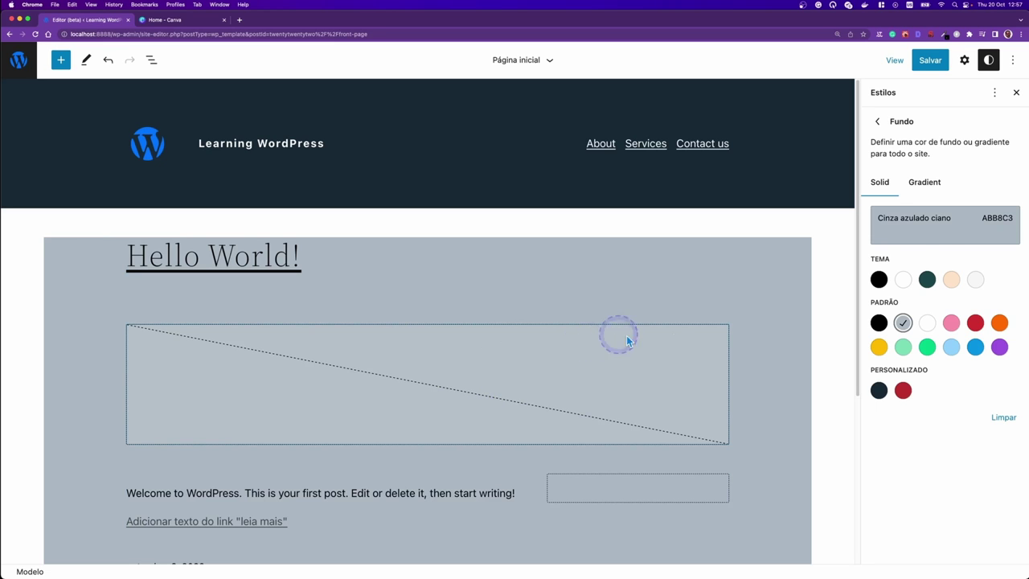
{"action": "left_click", "coordinate": [954, 230]}
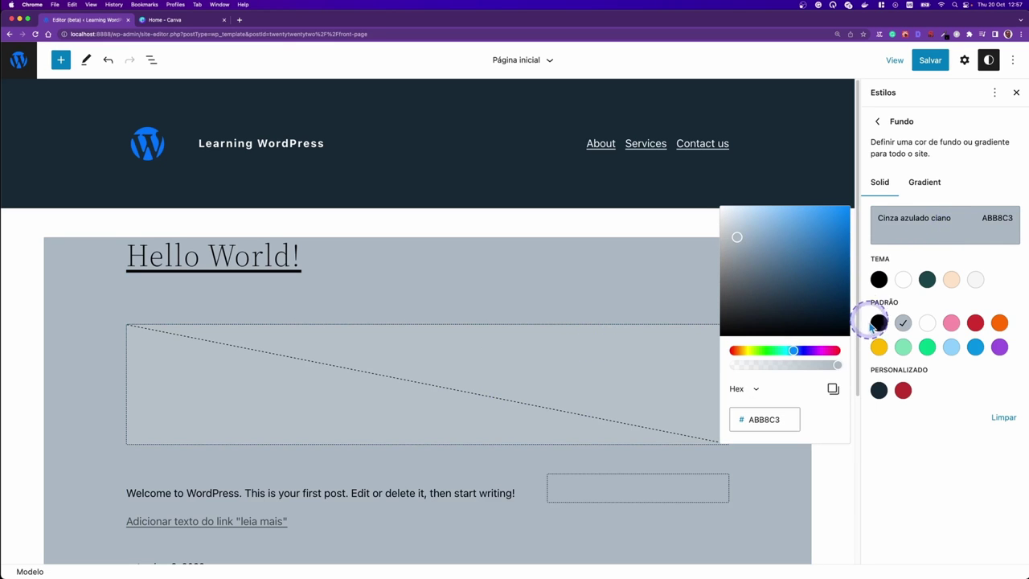
{"action": "left_click_drag", "start_coordinate": [837, 371], "coordinate": [764, 378]}
{"action": "left_click_drag", "start_coordinate": [759, 378], "coordinate": [755, 369]}
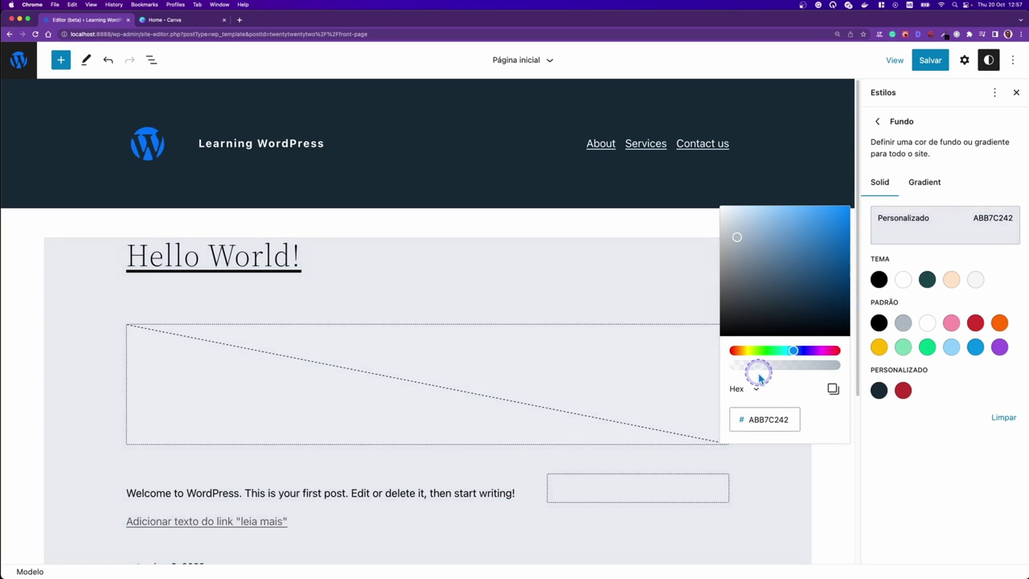
{"action": "left_click", "coordinate": [902, 453]}
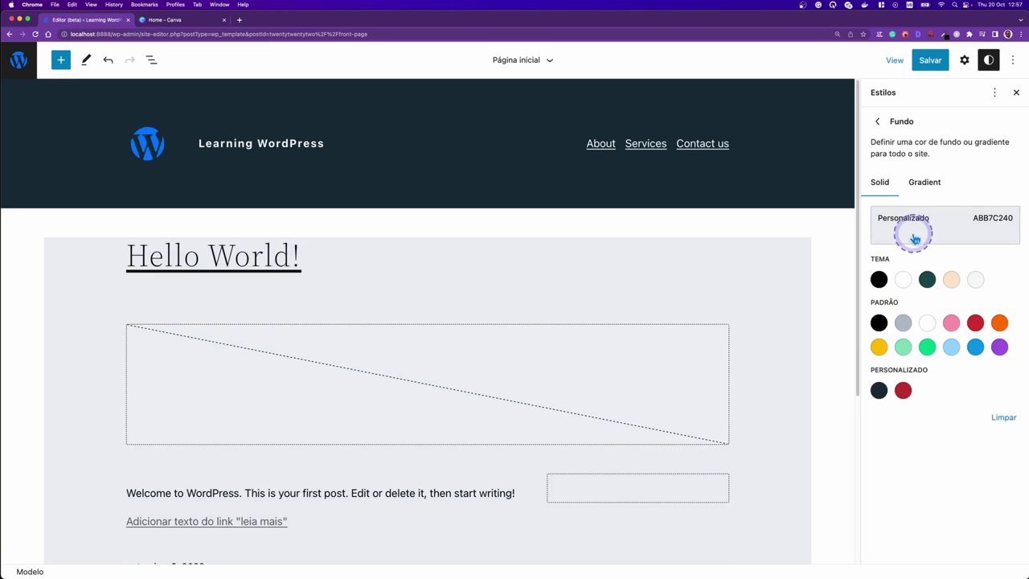
Save the new background color under Custom Styles and return to the list of blocks.
{"action": "left_click", "coordinate": [930, 61]}
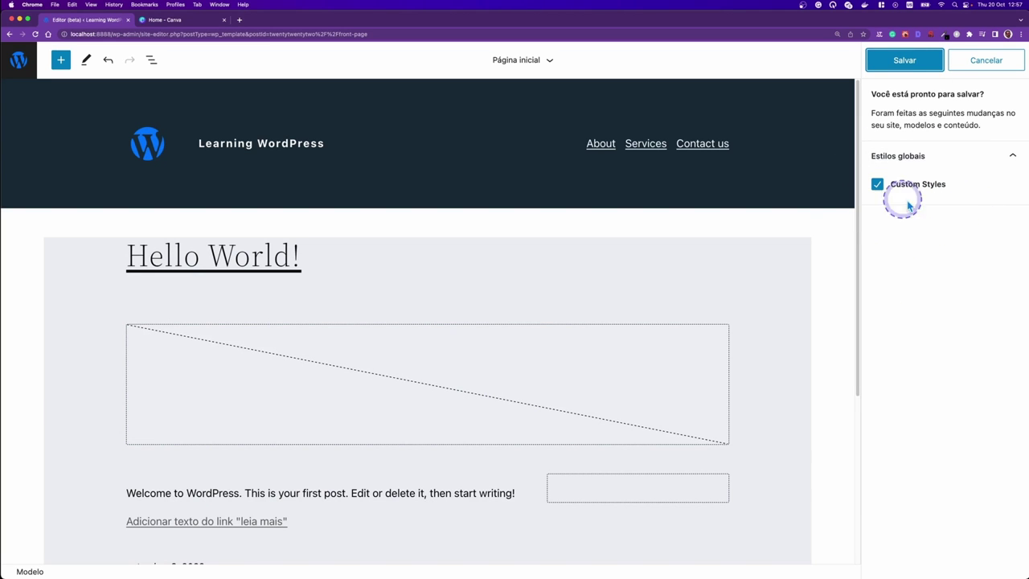
{"action": "left_click", "coordinate": [908, 62]}
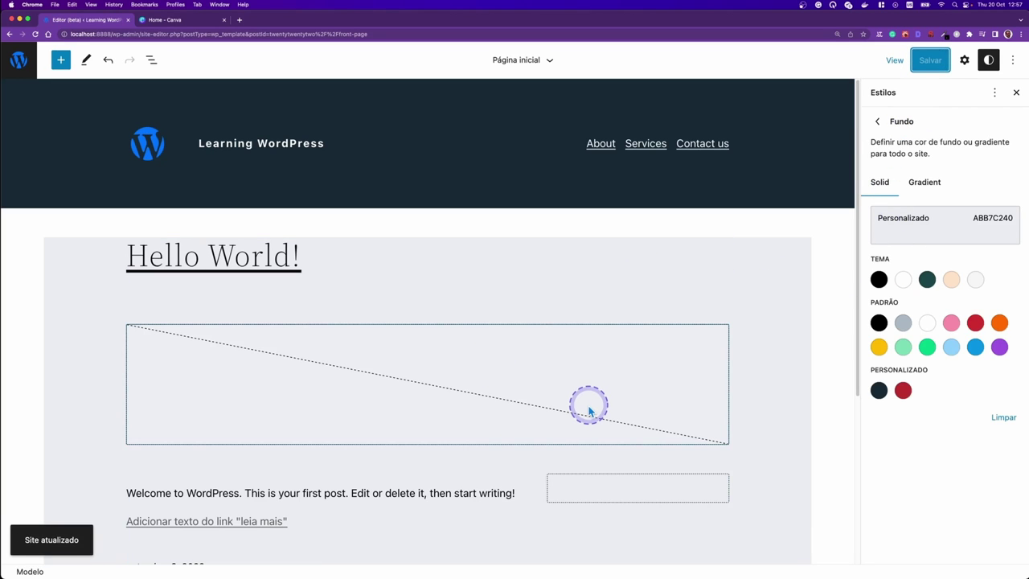
{"action": "left_click", "coordinate": [877, 121]}
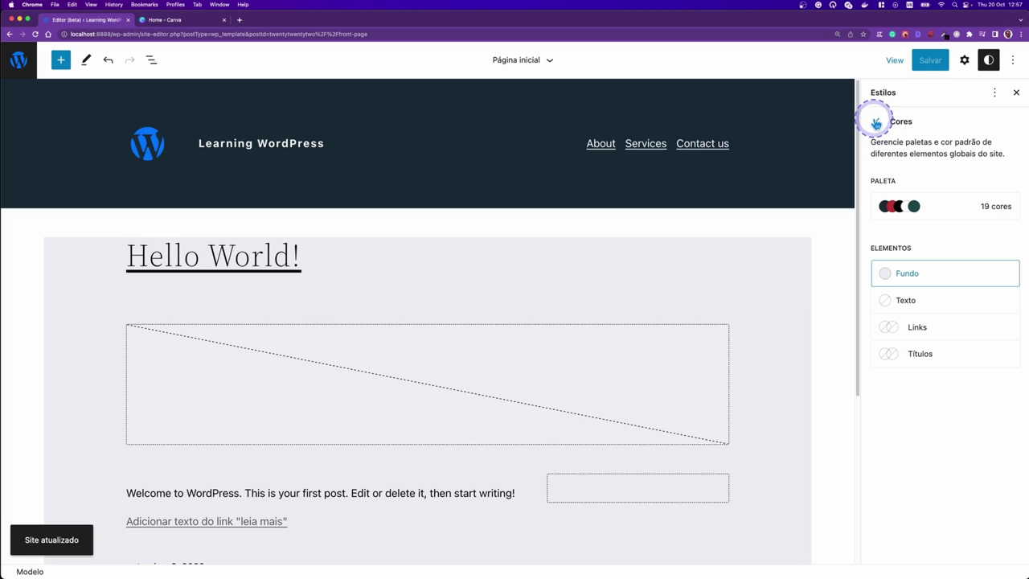
{"action": "left_click", "coordinate": [876, 122]}
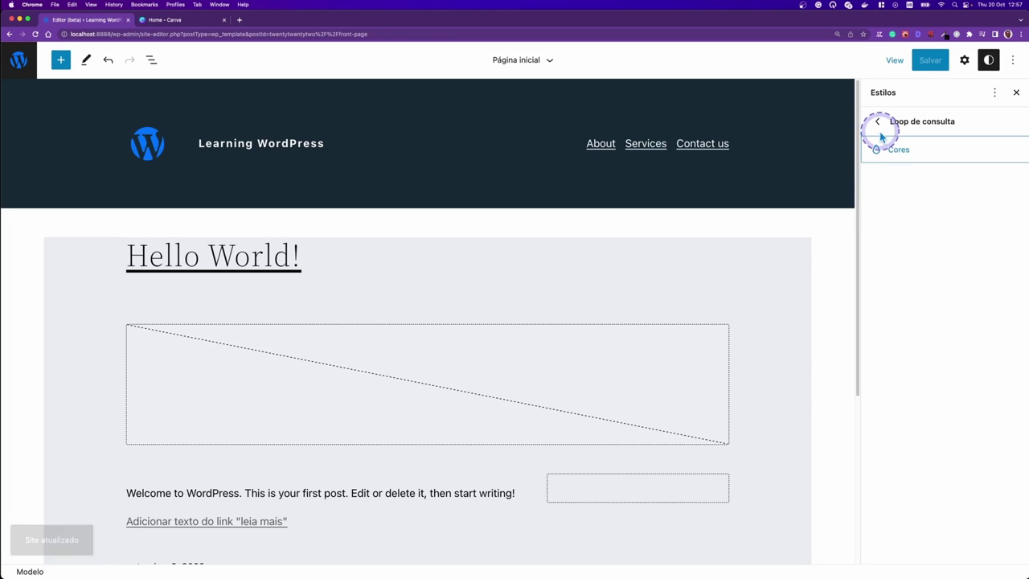
{"action": "left_click", "coordinate": [877, 122]}
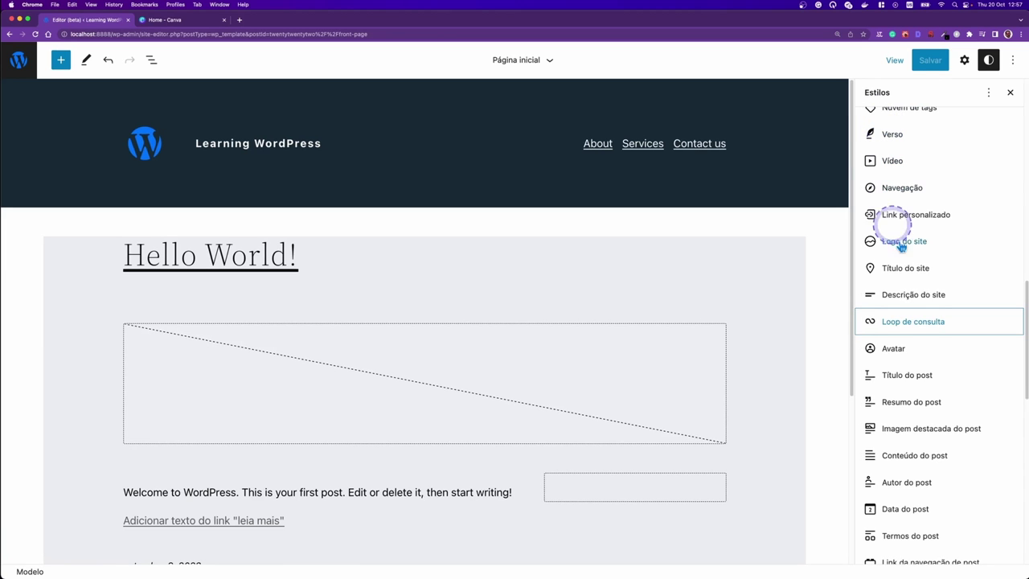
Open the layout settings of the Título block and set its padding (Recuo) to 3 on all sides.
{"action": "left_click", "coordinate": [916, 372]}
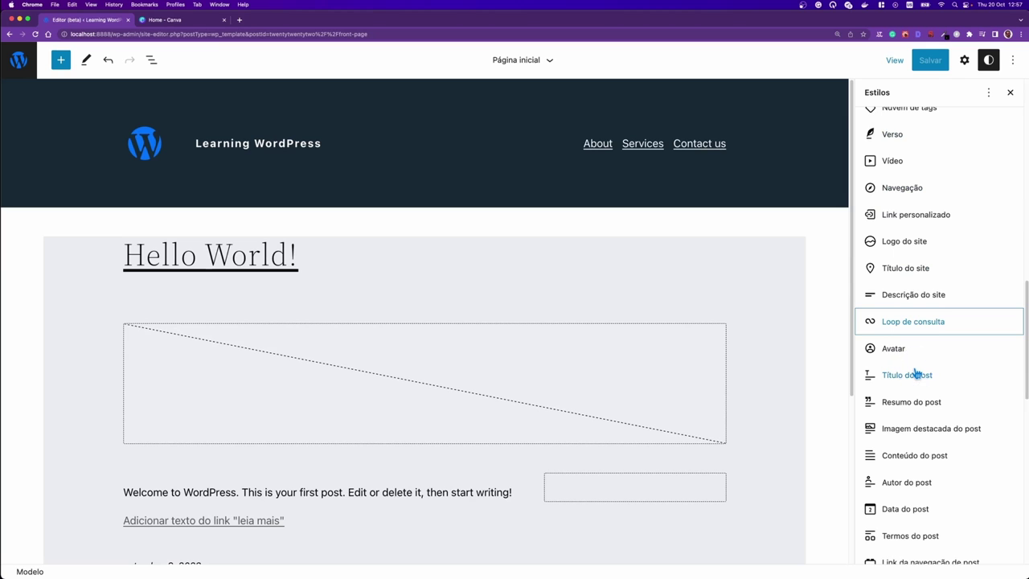
{"action": "scroll", "coordinate": [916, 373], "scroll_direction": "up", "scroll_amount": 10}
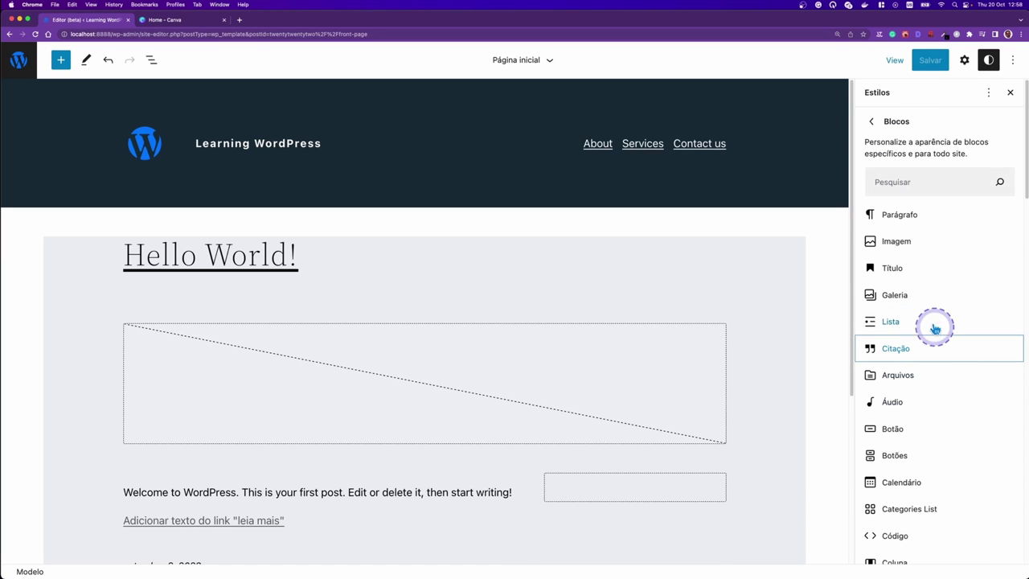
{"action": "left_click", "coordinate": [919, 277]}
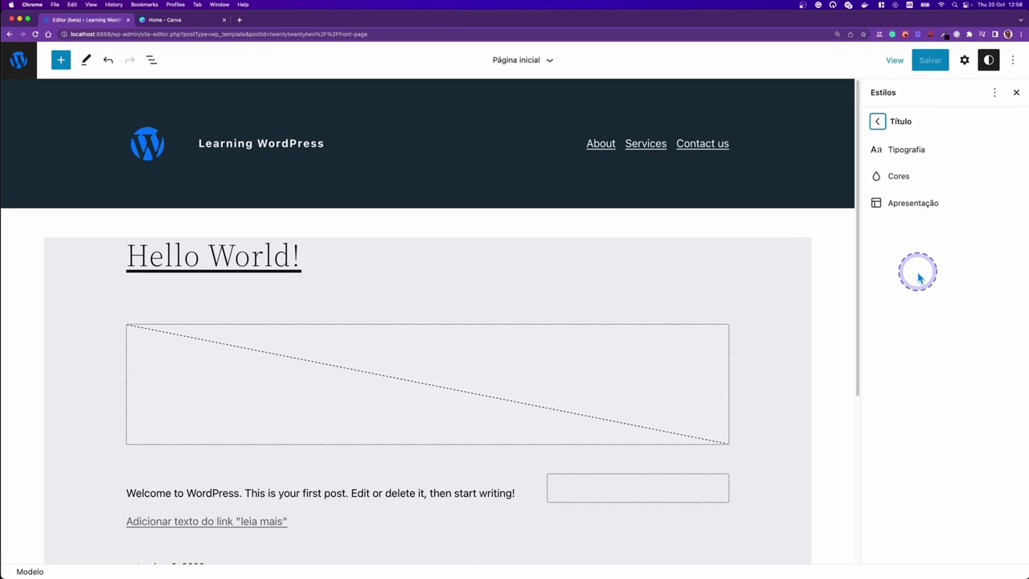
{"action": "left_click", "coordinate": [914, 210]}
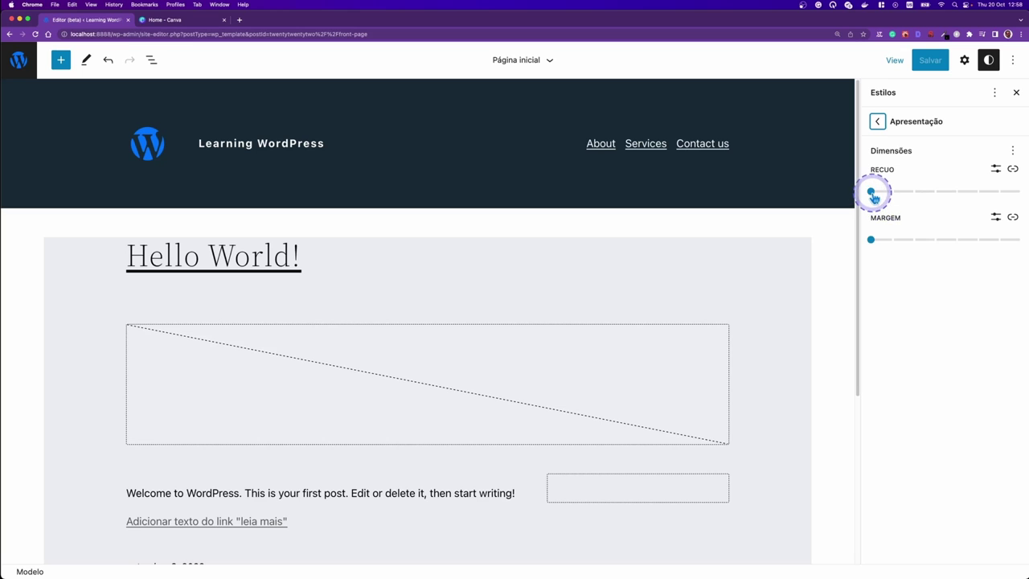
{"action": "left_click_drag", "start_coordinate": [873, 191], "coordinate": [943, 197]}
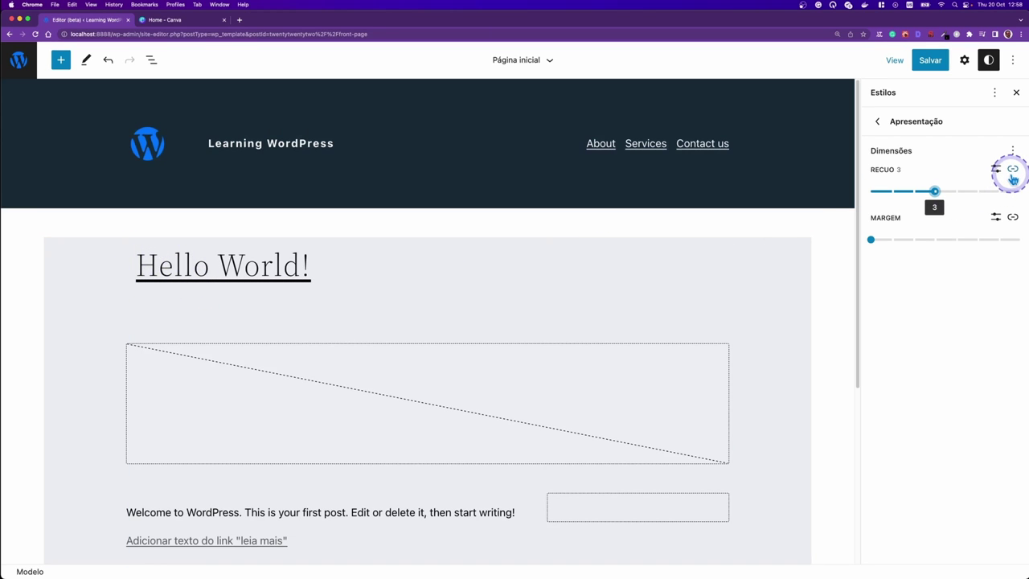
Unlink the Título block's padding sides and set the right and left padding to 0.
{"action": "left_click", "coordinate": [1012, 170]}
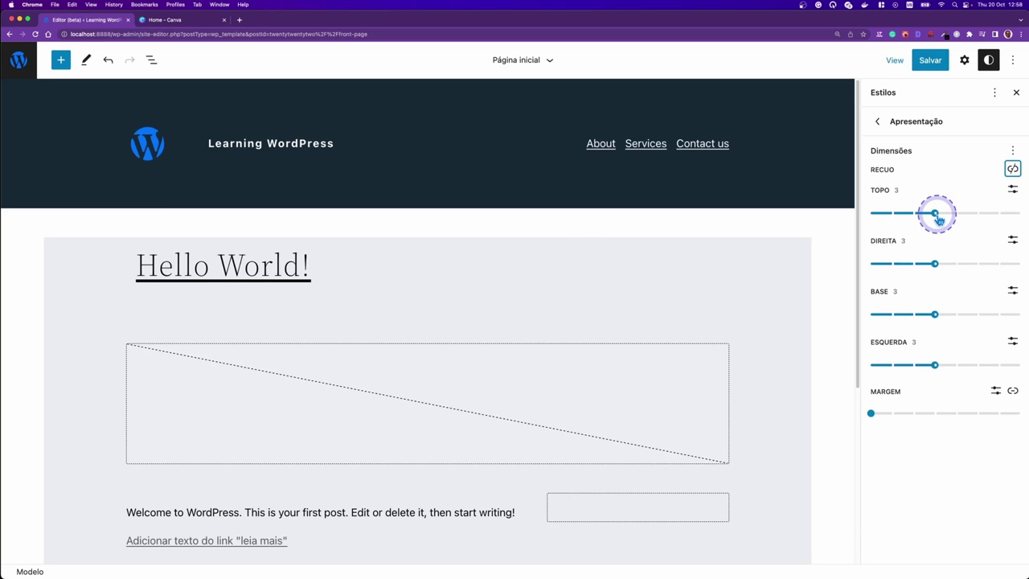
{"action": "left_click_drag", "start_coordinate": [932, 265], "coordinate": [864, 261]}
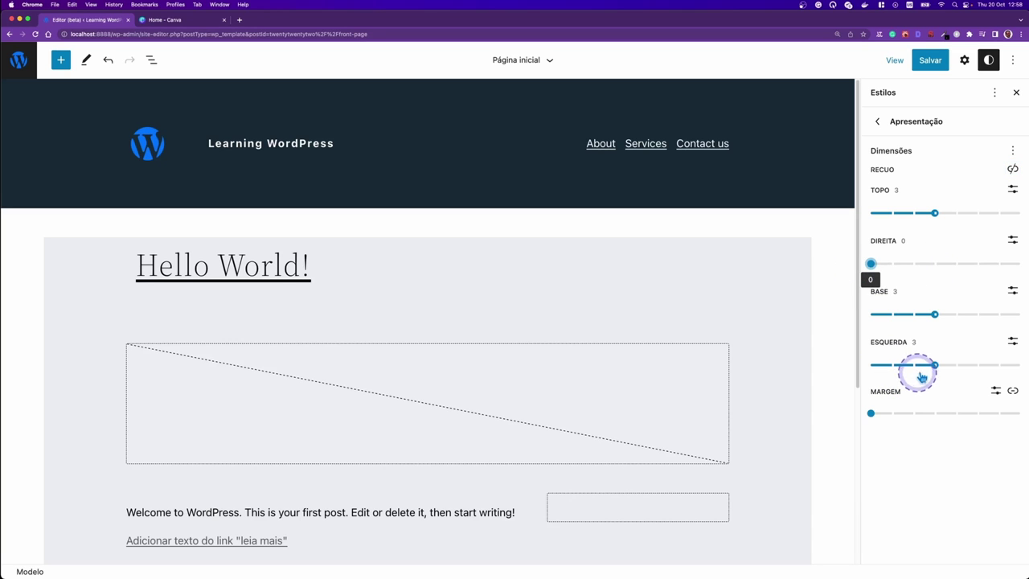
{"action": "left_click_drag", "start_coordinate": [921, 377], "coordinate": [848, 368]}
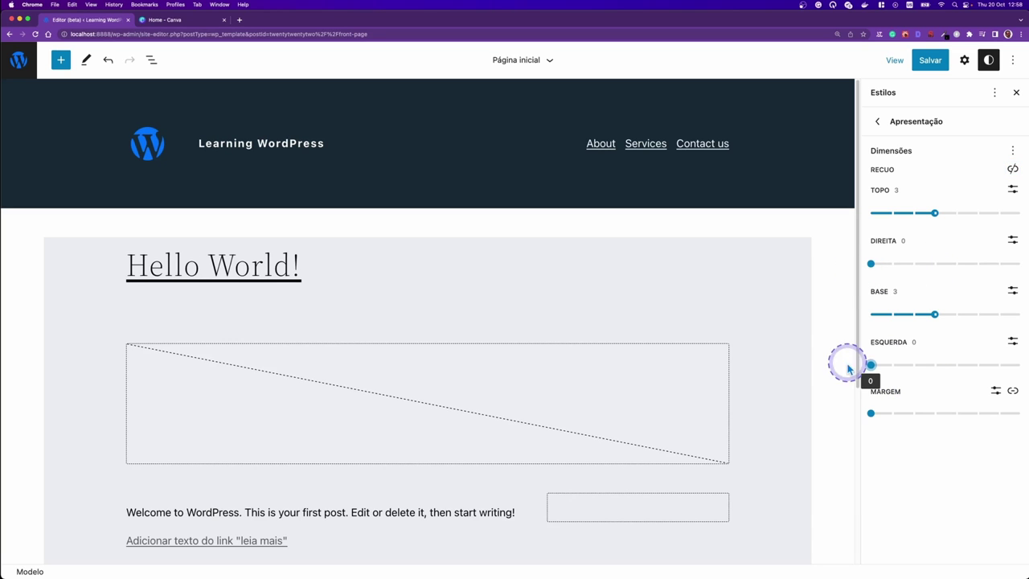
{"action": "left_click", "coordinate": [672, 266]}
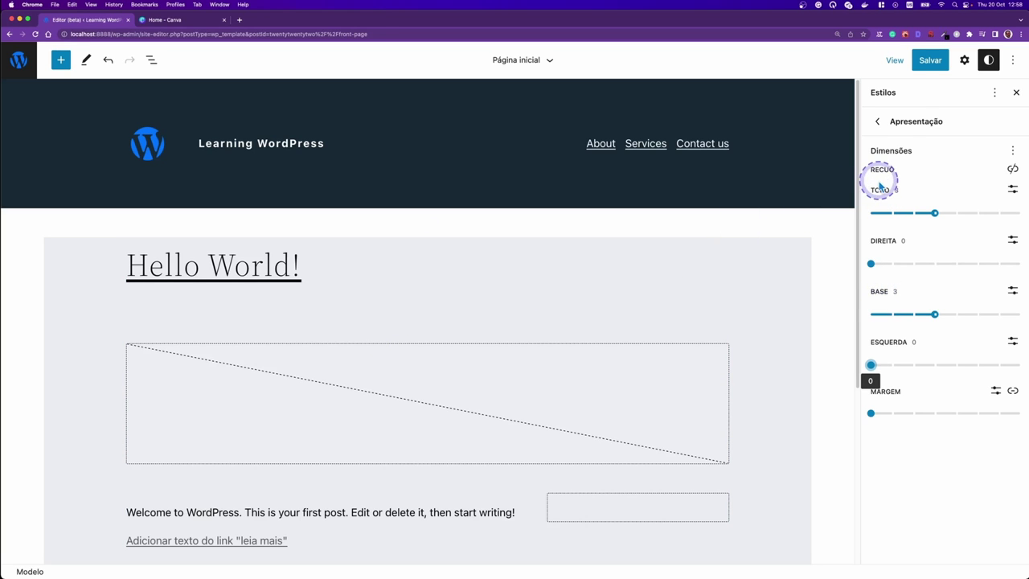
Save the Título block's padding changes under Custom Styles and go back to the list of blocks.
{"action": "left_click", "coordinate": [929, 64]}
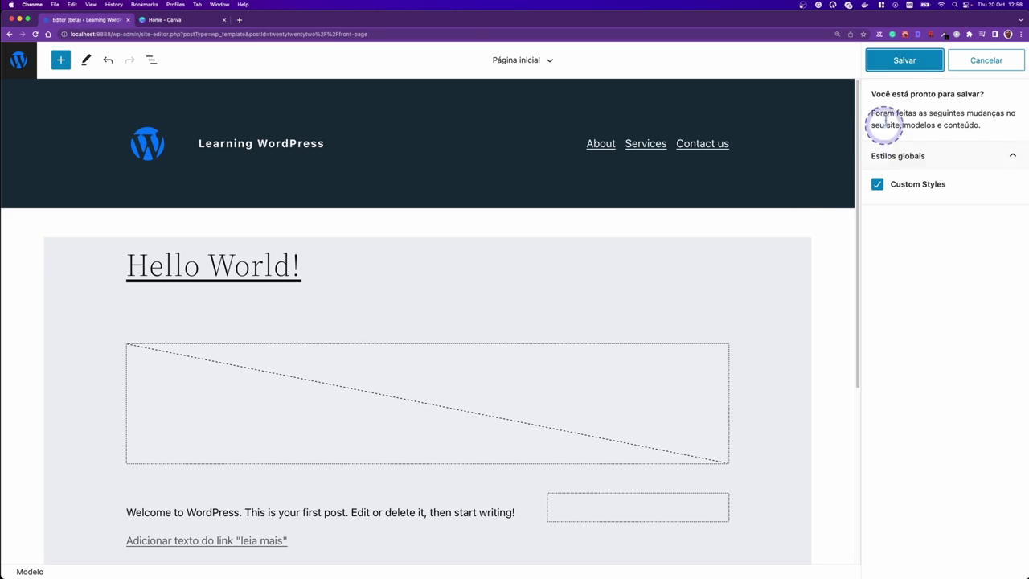
{"action": "left_click", "coordinate": [911, 70]}
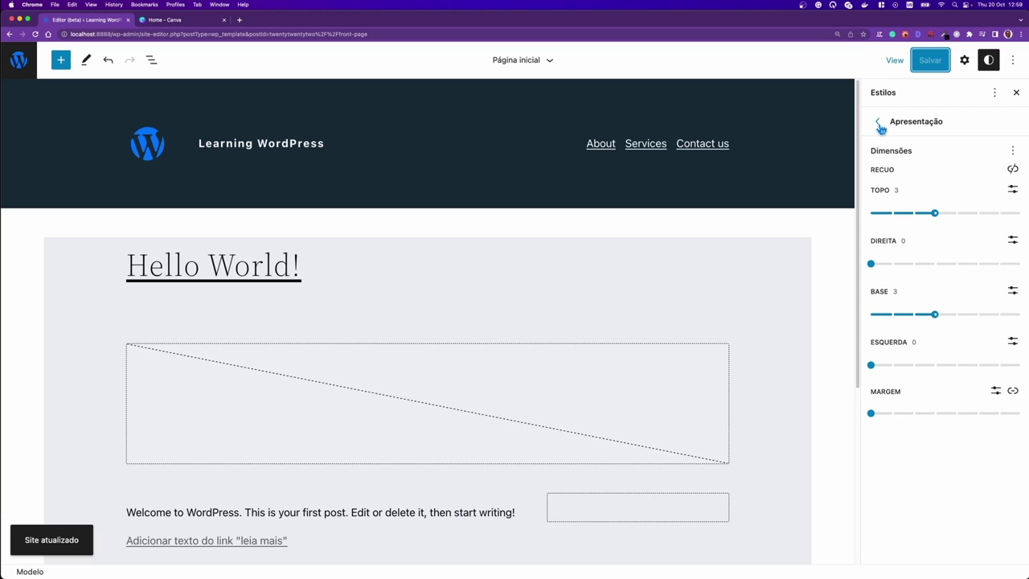
{"action": "left_click", "coordinate": [879, 123]}
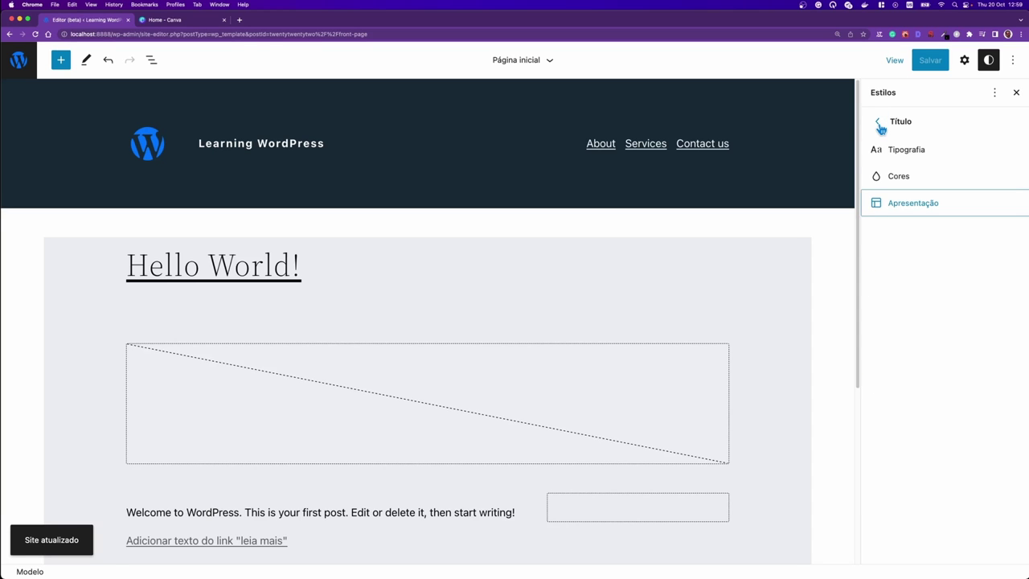
{"action": "left_click", "coordinate": [881, 127]}
{"action": "left_click", "coordinate": [930, 261]}
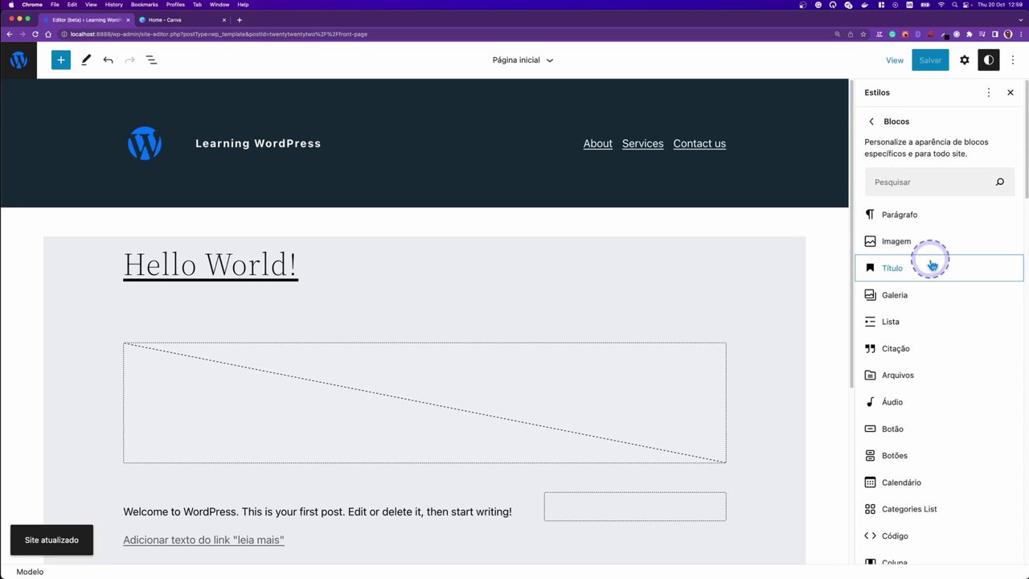
Reset all customized global styles to the theme's default values (Redefinir para valores padrão).
{"action": "left_click", "coordinate": [861, 289]}
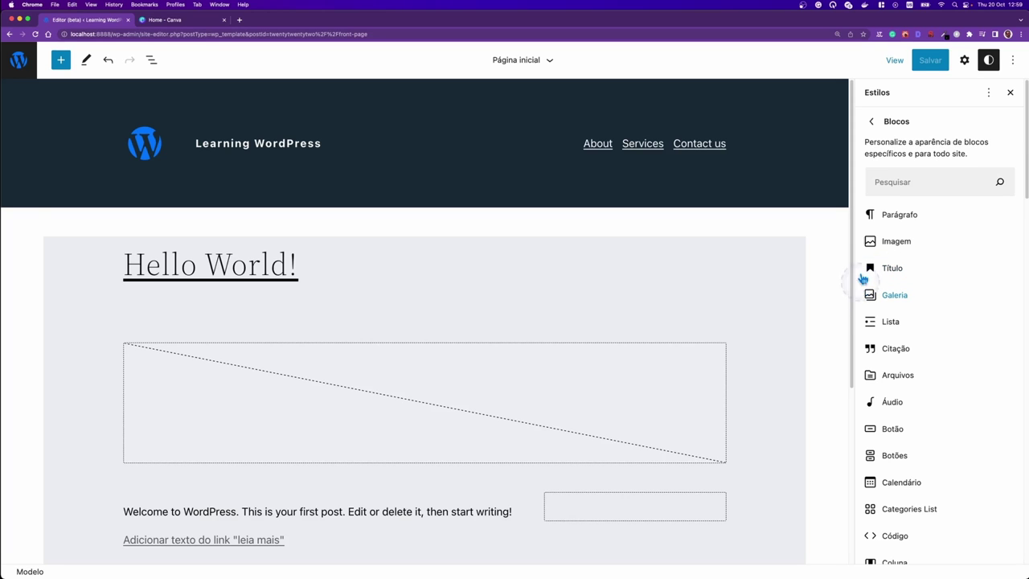
{"action": "left_click", "coordinate": [991, 95]}
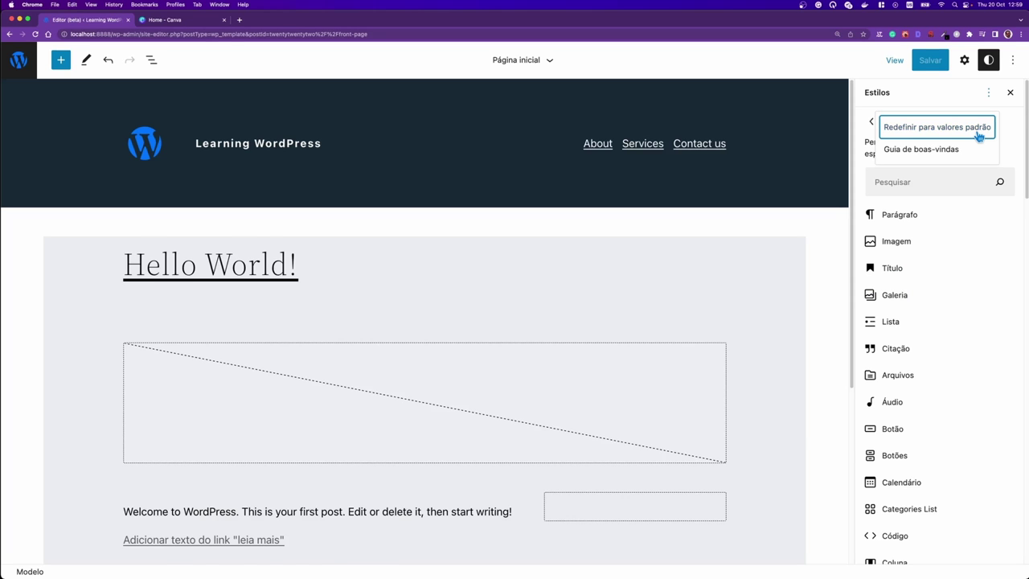
{"action": "left_click", "coordinate": [979, 129]}
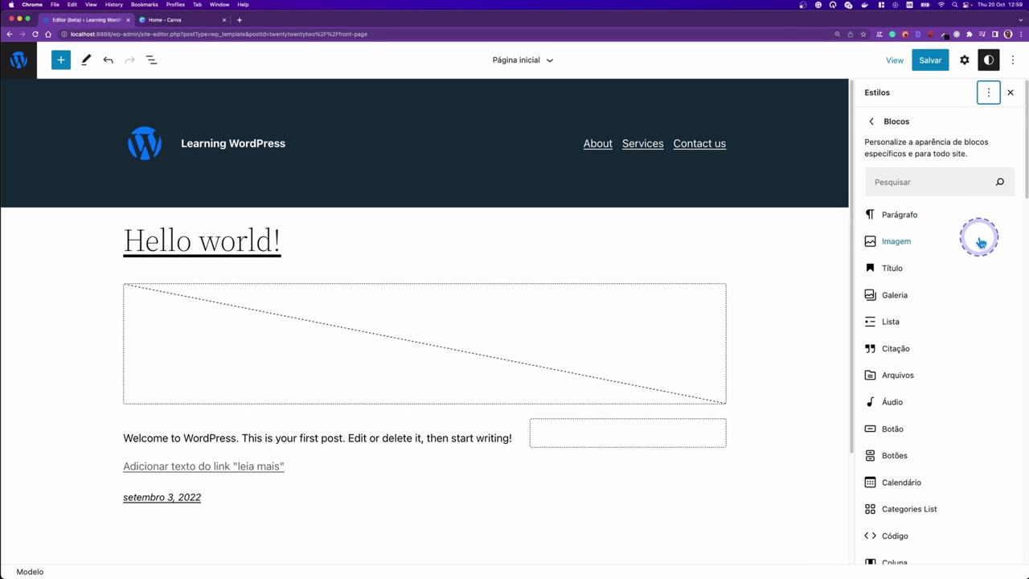